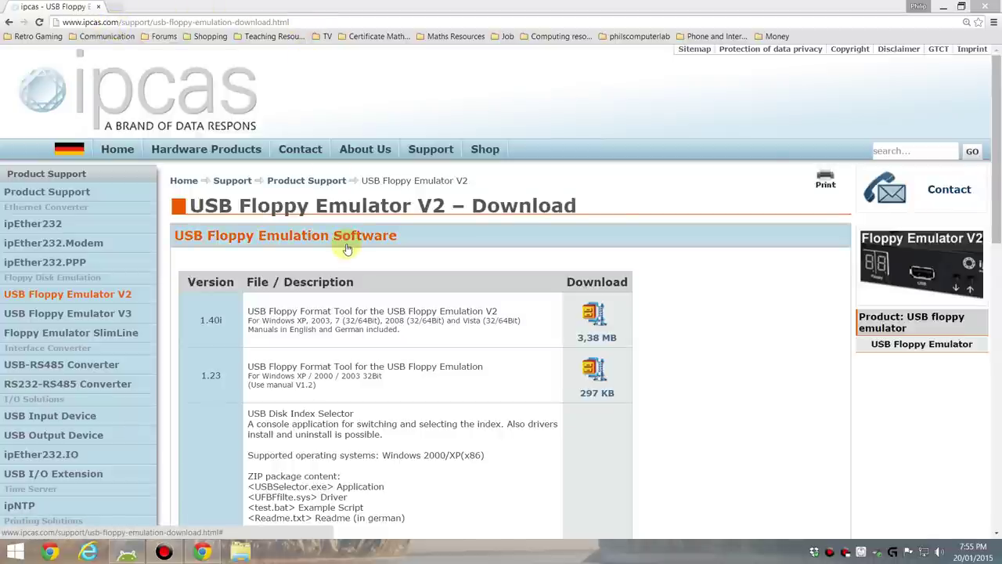
Download version 1.40i of the USB Floppy Format Tool into Downloads and show the zip in its folder.
{"action": "left_click", "coordinate": [593, 329]}
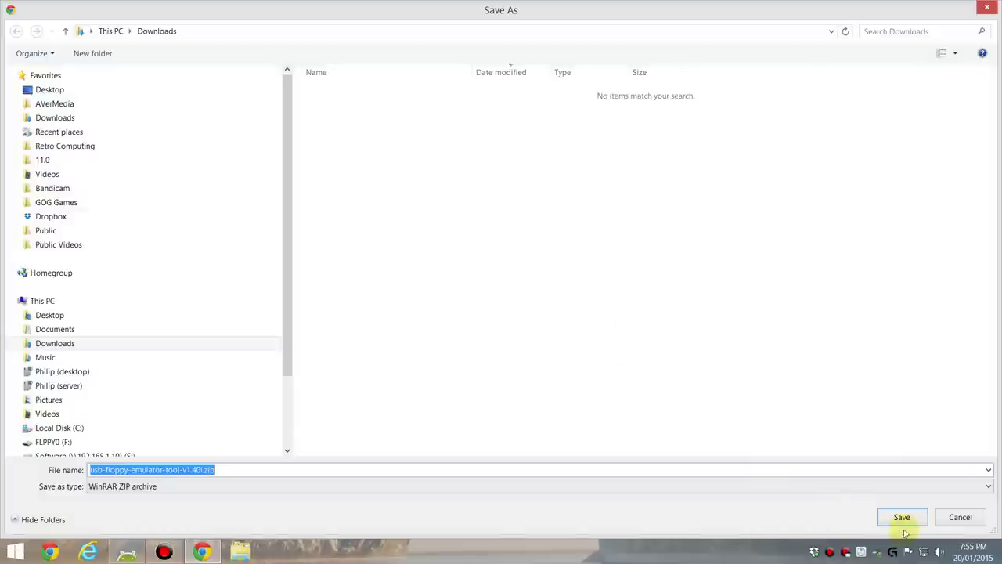
{"action": "left_click", "coordinate": [902, 519]}
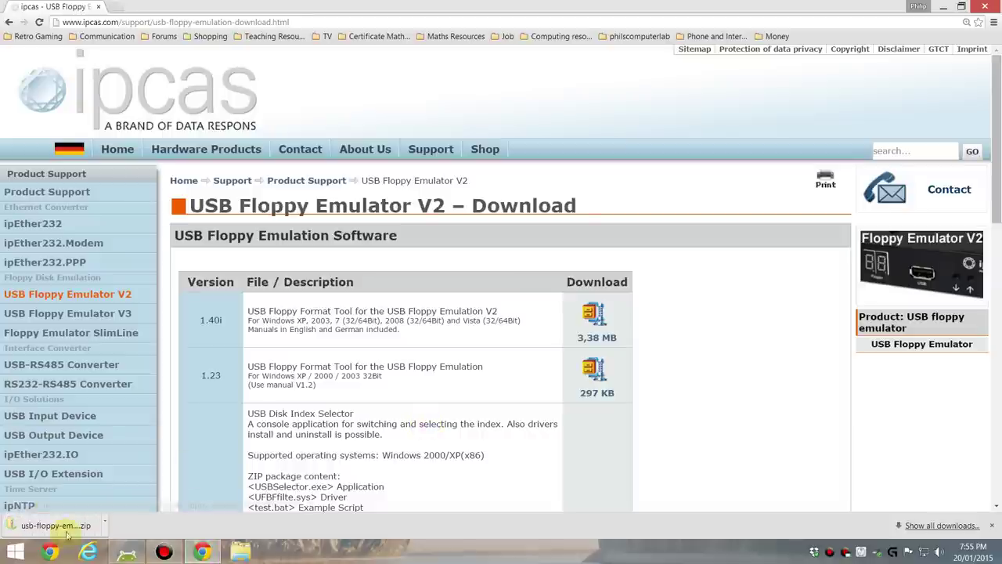
{"action": "left_click", "coordinate": [104, 522]}
{"action": "left_click", "coordinate": [127, 492]}
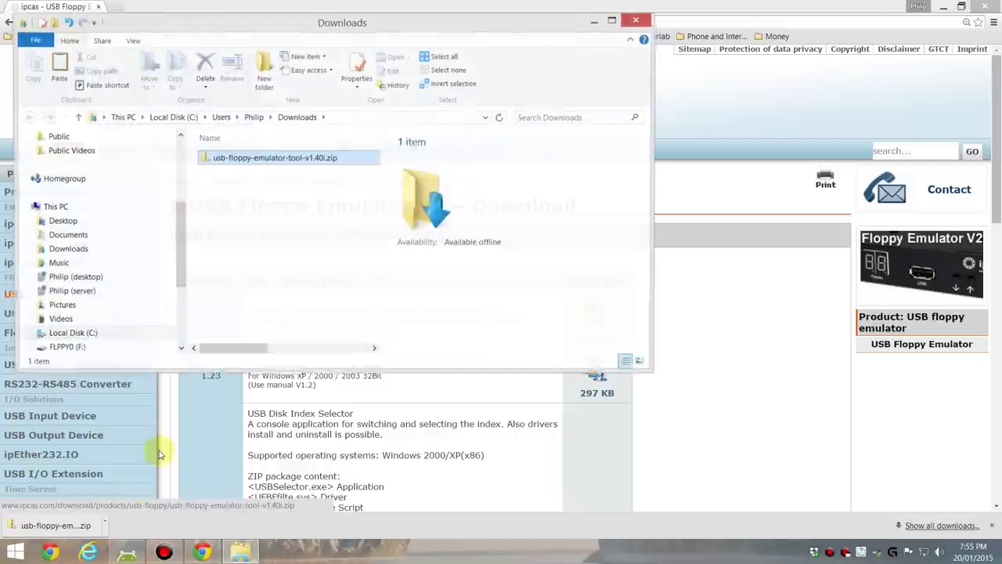
Extract usb-floppy-emulator-tool-v1.40i.zip into a folder of the same name and enlarge the Downloads window.
{"action": "right_click", "coordinate": [236, 166]}
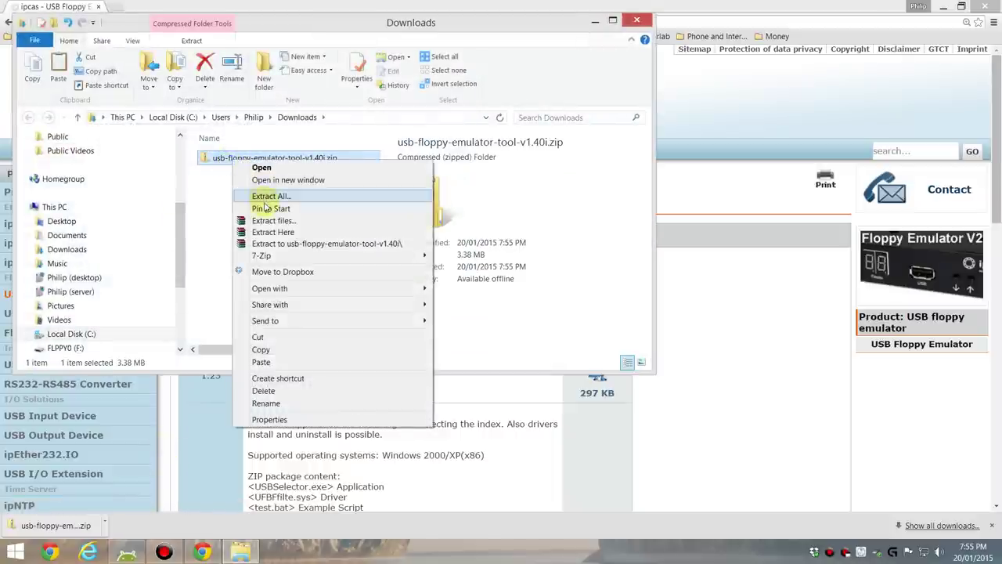
{"action": "left_click", "coordinate": [280, 243]}
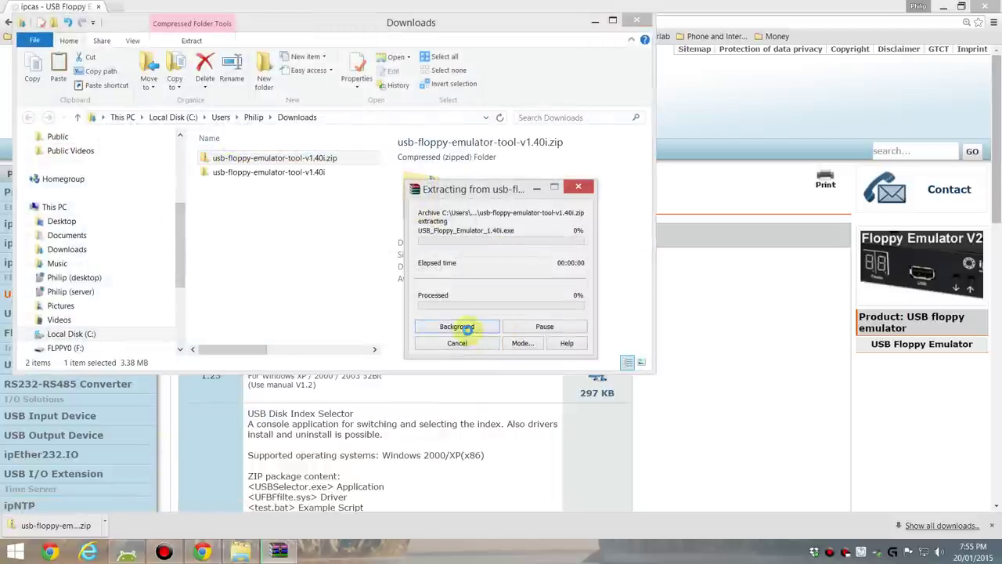
{"action": "left_click_drag", "start_coordinate": [654, 373], "coordinate": [847, 421]}
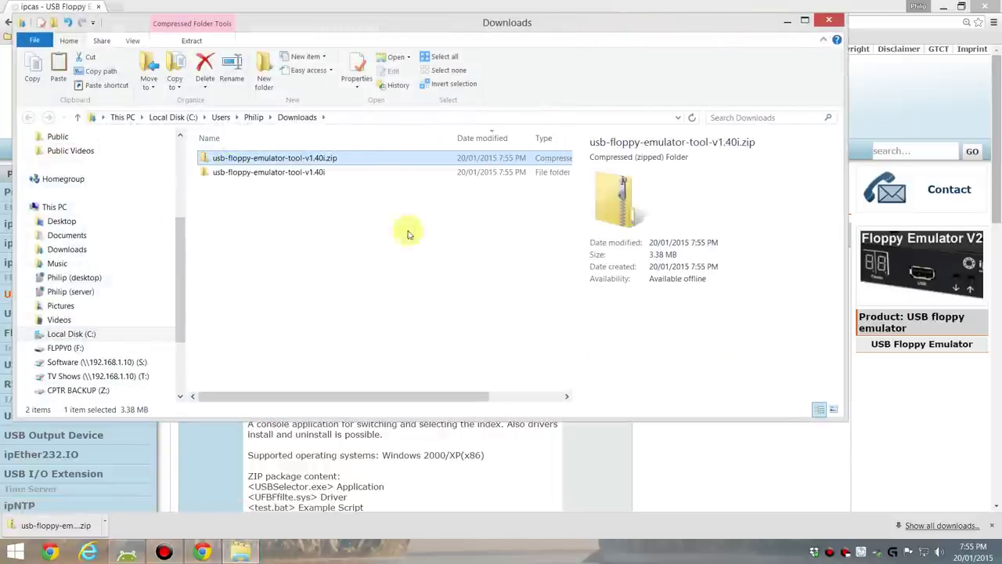
Run USB_Floppy_Emulator_1.40i.exe from the extracted folder and advance setup to the destination location.
{"action": "double_click", "coordinate": [269, 172]}
{"action": "left_click", "coordinate": [270, 157]}
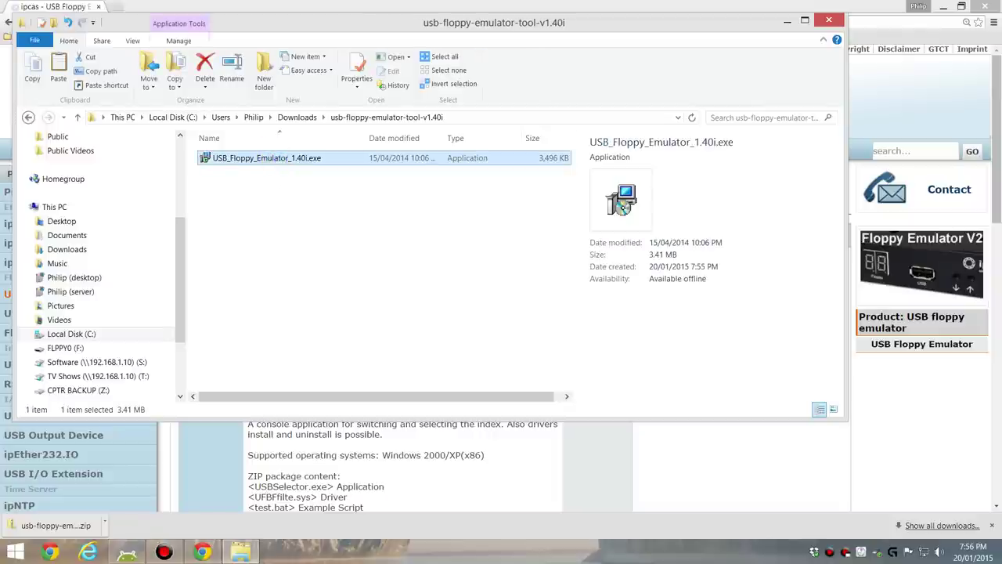
{"action": "left_click", "coordinate": [513, 302]}
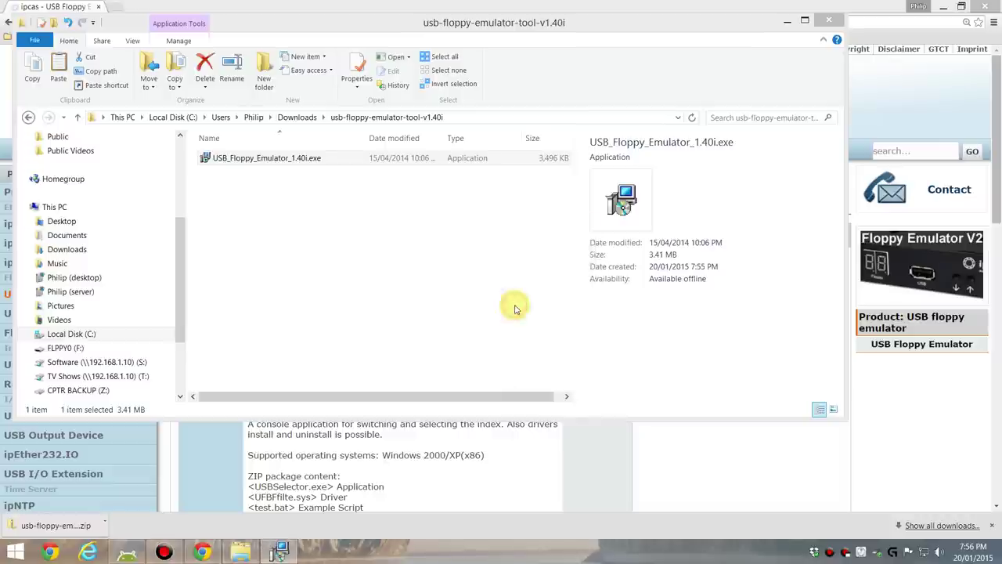
{"action": "left_click", "coordinate": [568, 379]}
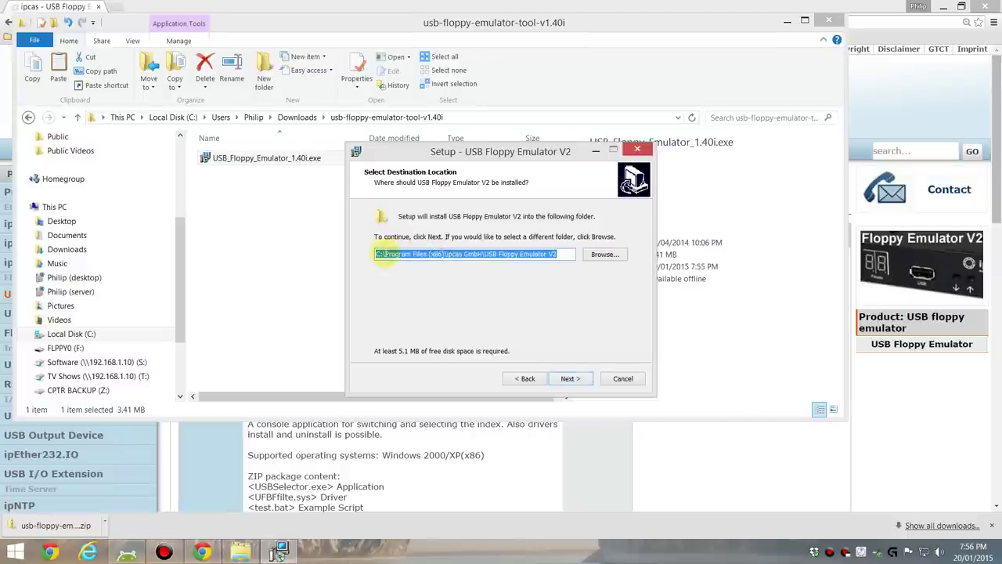
Shorten the installation path to C:\USB Floppy Emulator V2.
{"action": "left_click", "coordinate": [384, 254]}
{"action": "key", "text": "Delete"}
{"action": "key", "text": "Delete"}
{"action": "key", "text": "Delete"}
{"action": "key", "text": "Delete"}
{"action": "key", "text": "Delete"}
{"action": "key", "text": "Delete"}
{"action": "key", "text": "Delete"}
{"action": "key", "text": "Delete"}
{"action": "key", "text": "Delete"}
{"action": "key", "text": "Delete"}
{"action": "key", "text": "Delete"}
{"action": "key", "text": "Delete"}
{"action": "key", "text": "Delete"}
{"action": "key", "text": "Delete"}
{"action": "key", "text": "Delete"}
{"action": "key", "text": "Delete"}
{"action": "key", "text": "Delete"}
{"action": "key", "text": "Delete"}
{"action": "key", "text": "Delete"}
{"action": "key", "text": "Delete"}
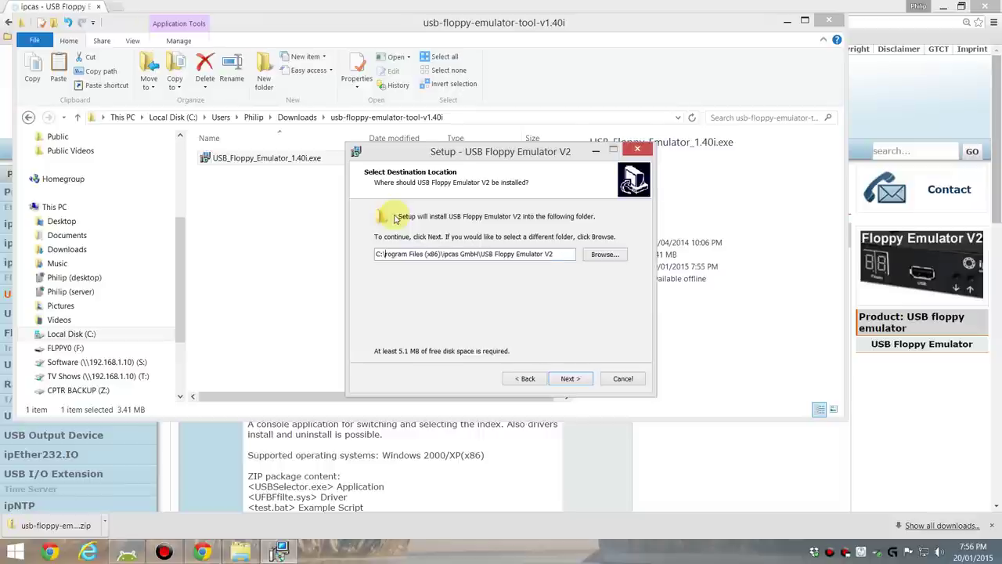
{"action": "key", "text": "Delete"}
{"action": "key", "text": "Delete"}
{"action": "key", "text": "Delete"}
{"action": "key", "text": "Delete"}
{"action": "key", "text": "Delete"}
{"action": "key", "text": "Delete"}
{"action": "key", "text": "Delete"}
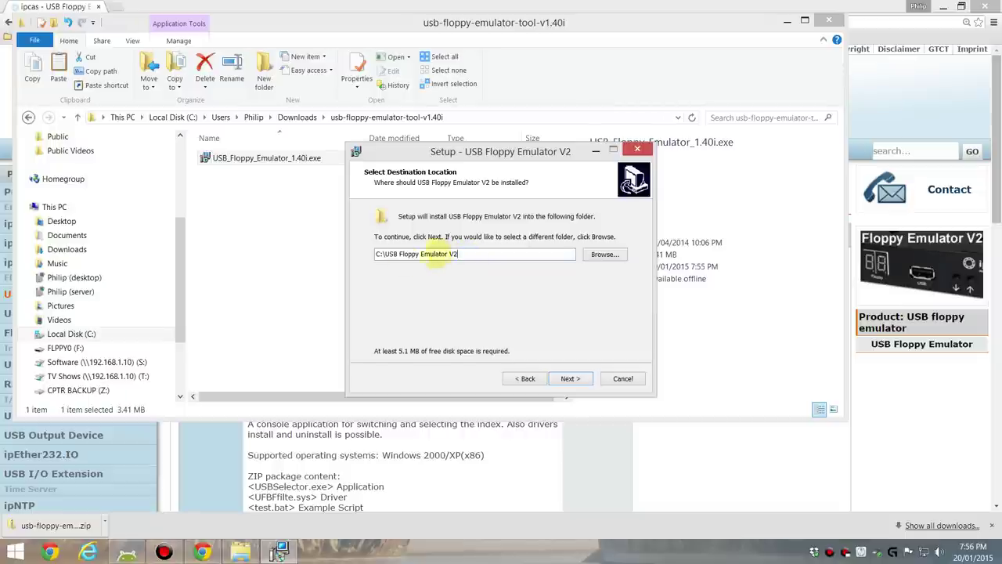
{"action": "left_click", "coordinate": [462, 256]}
Install USB Floppy Emulator V2 with the default Start Menu folder, finish setup and close the extracted folder's window.
{"action": "left_click", "coordinate": [570, 378]}
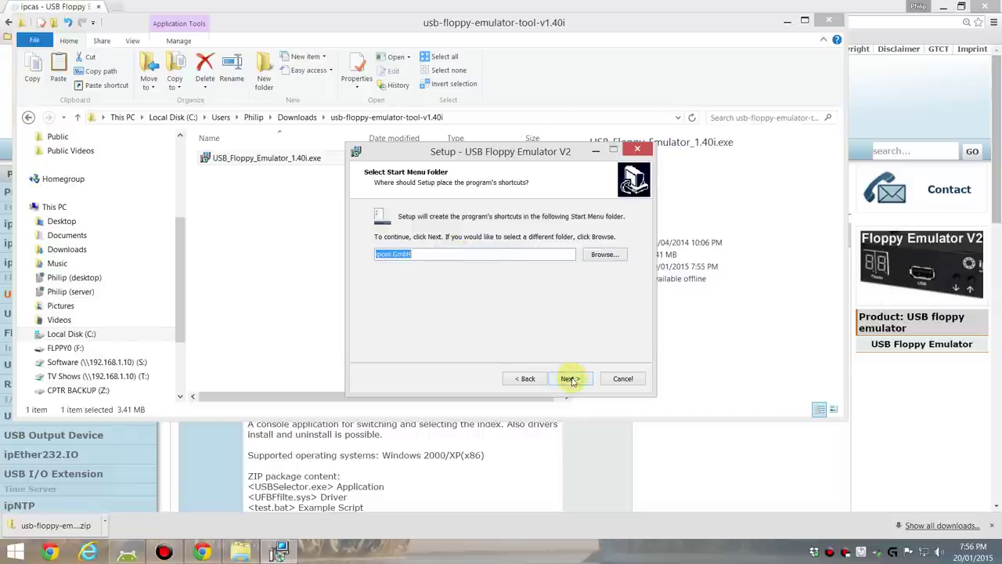
{"action": "left_click", "coordinate": [570, 379]}
{"action": "left_click", "coordinate": [571, 379]}
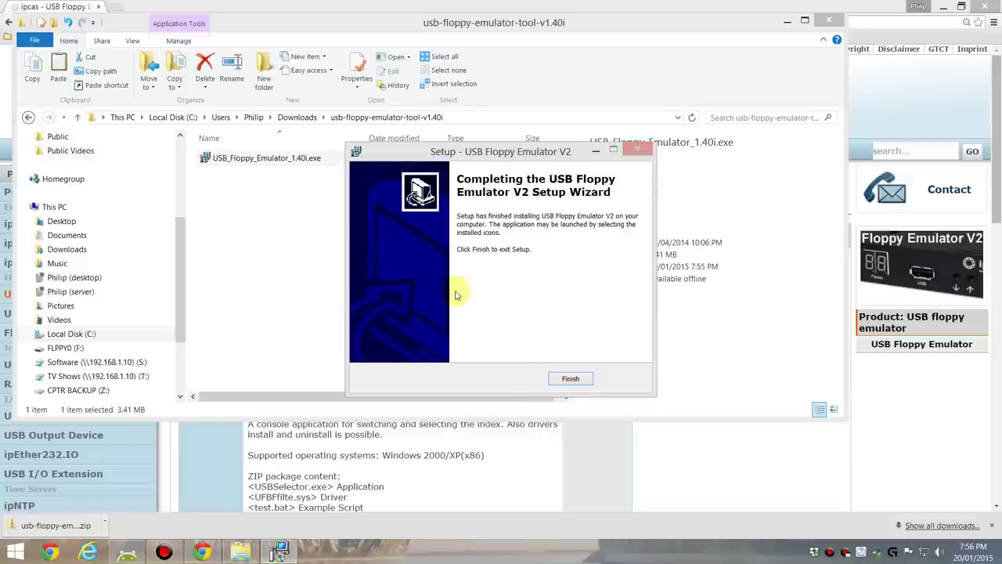
{"action": "left_click", "coordinate": [570, 379]}
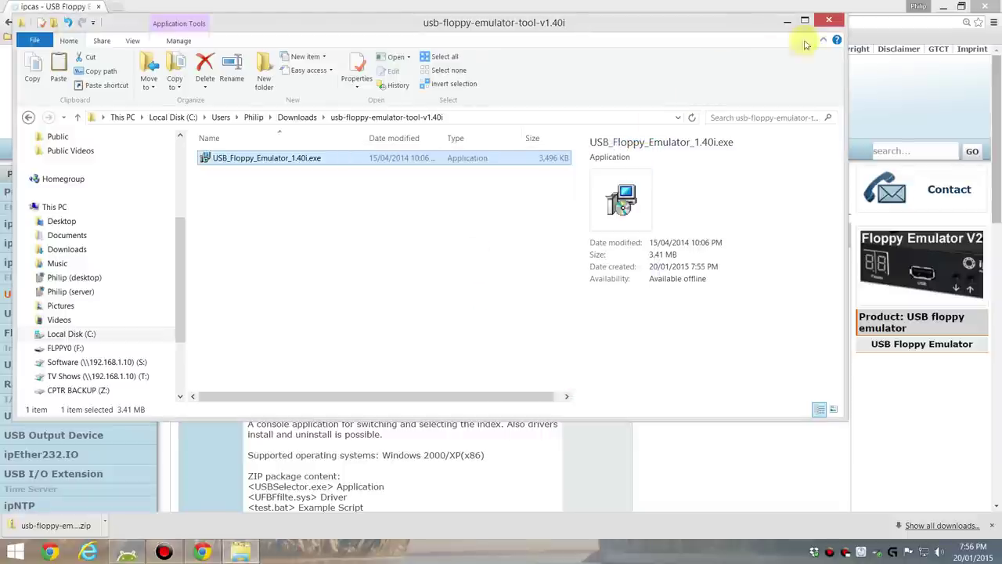
{"action": "left_click", "coordinate": [827, 21]}
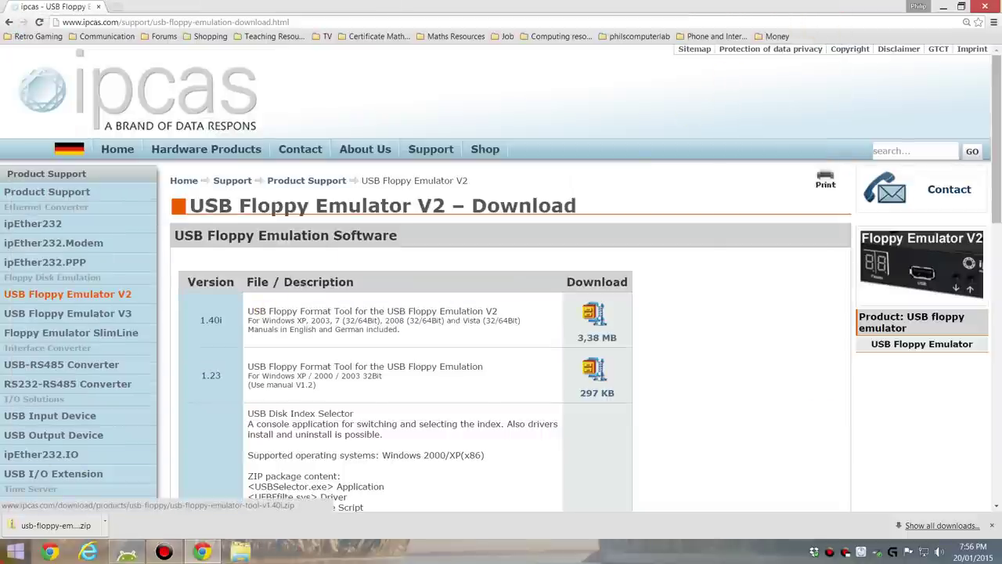
Launch USB_Floppy_Manager_v1.40i from the Start screen and select drive F: in its drive tree.
{"action": "left_click", "coordinate": [14, 552]}
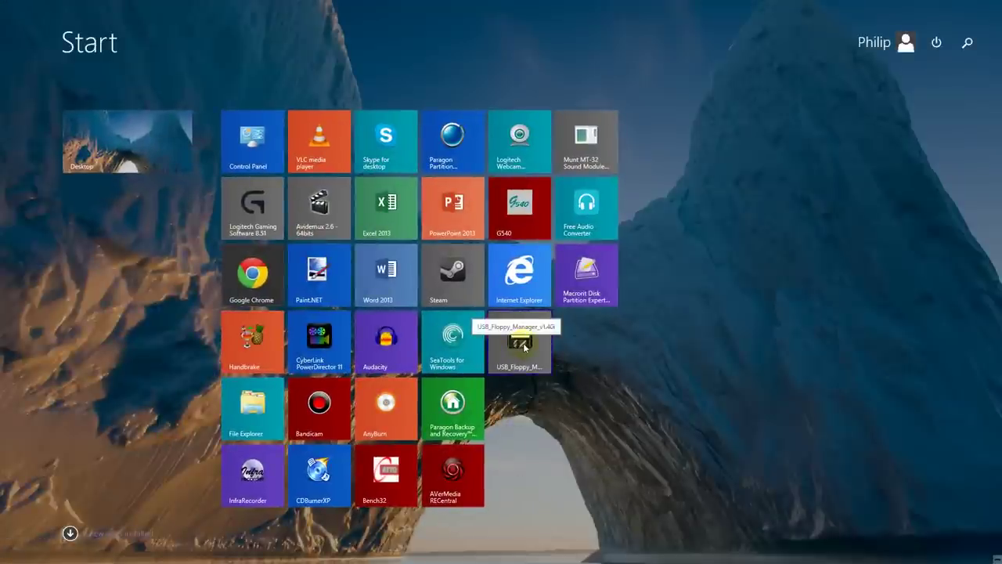
{"action": "left_click", "coordinate": [524, 347]}
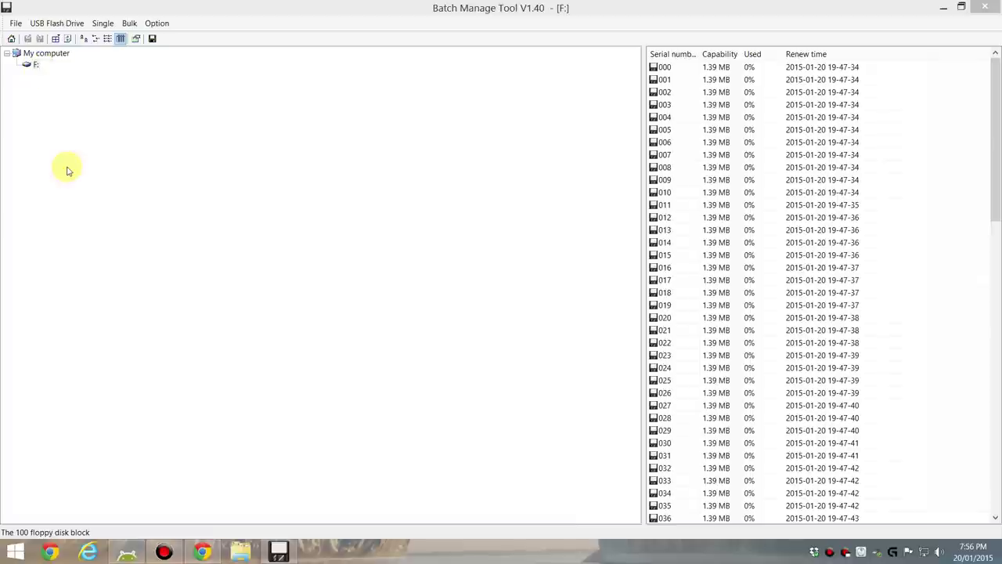
{"action": "left_click", "coordinate": [35, 66]}
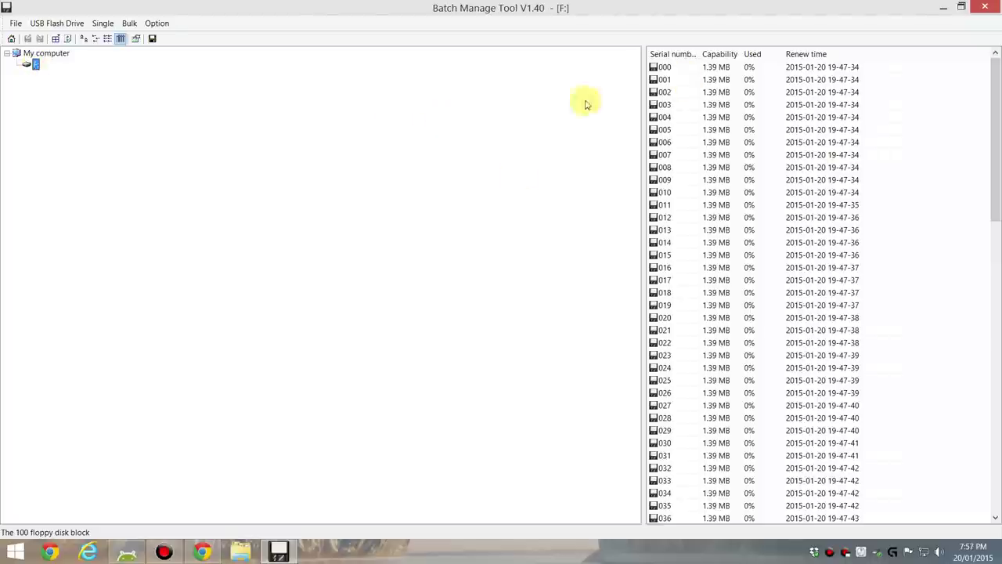
Open the format settings for USB drive F:.
{"action": "right_click", "coordinate": [35, 64]}
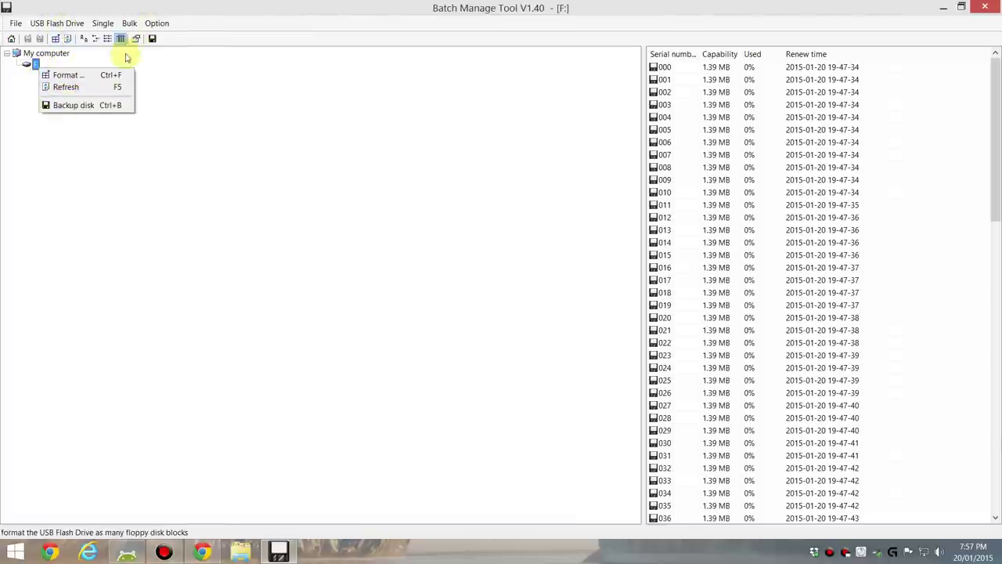
{"action": "left_click", "coordinate": [83, 197]}
{"action": "right_click", "coordinate": [35, 62]}
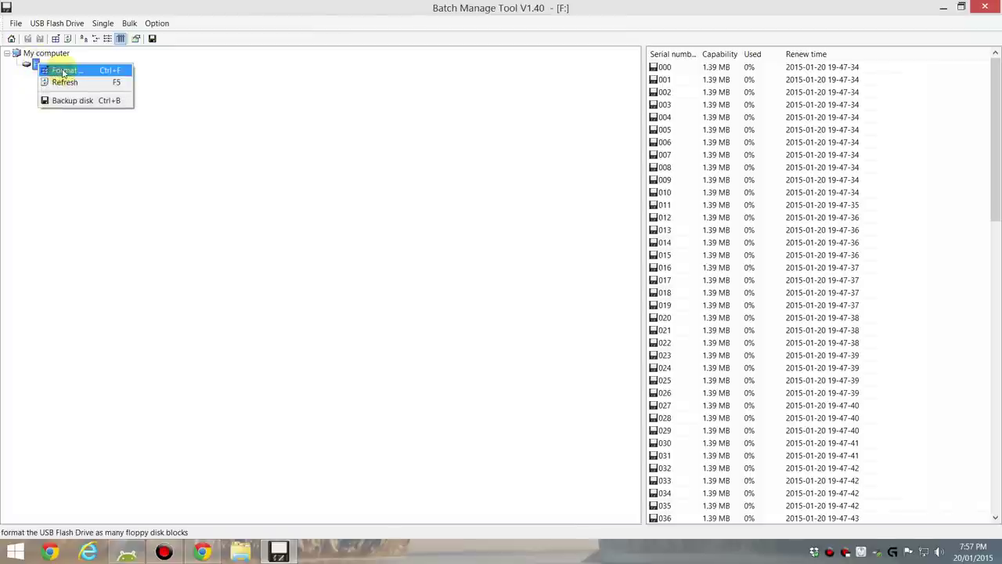
{"action": "left_click", "coordinate": [63, 73]}
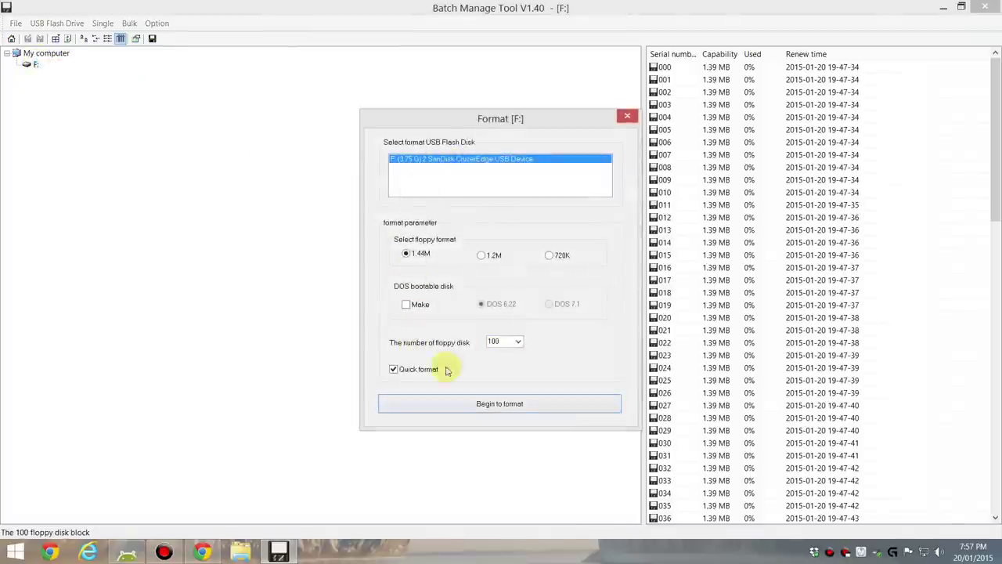
Format drive F: as 100 non-bootable 1.44M floppy disks with quick format disabled, and close the format settings.
{"action": "left_click", "coordinate": [394, 372]}
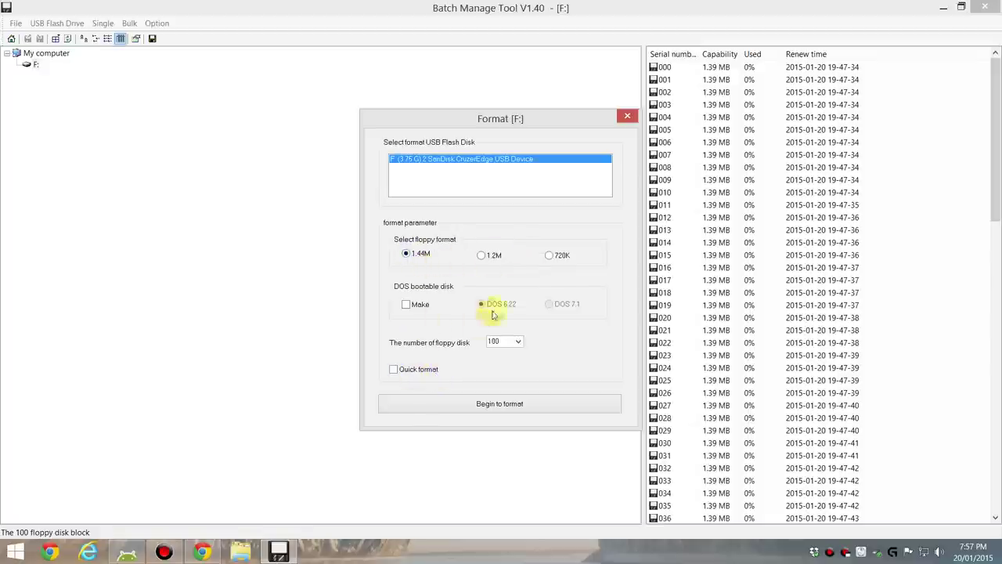
{"action": "left_click", "coordinate": [405, 305]}
{"action": "left_click", "coordinate": [406, 306]}
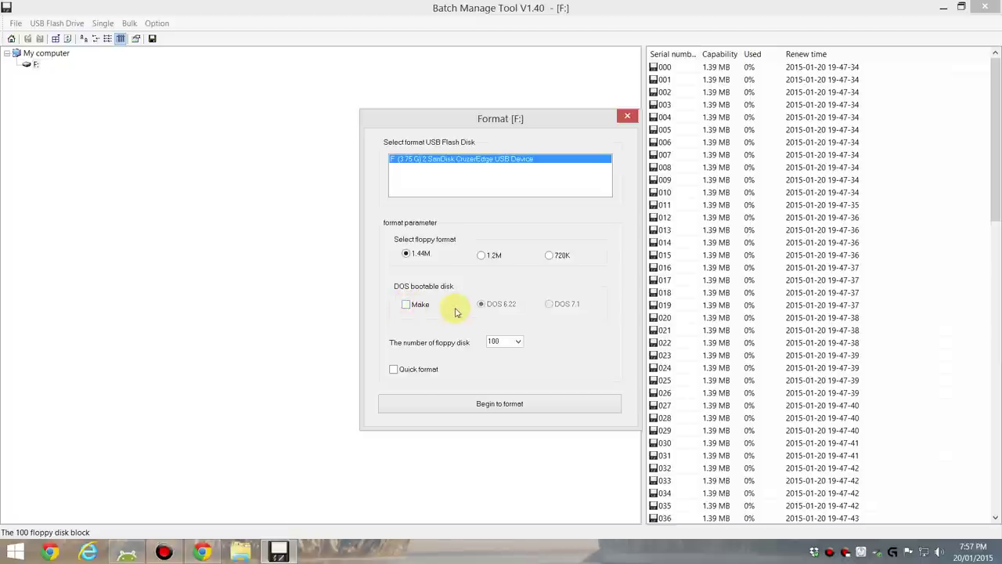
{"action": "left_click", "coordinate": [457, 407]}
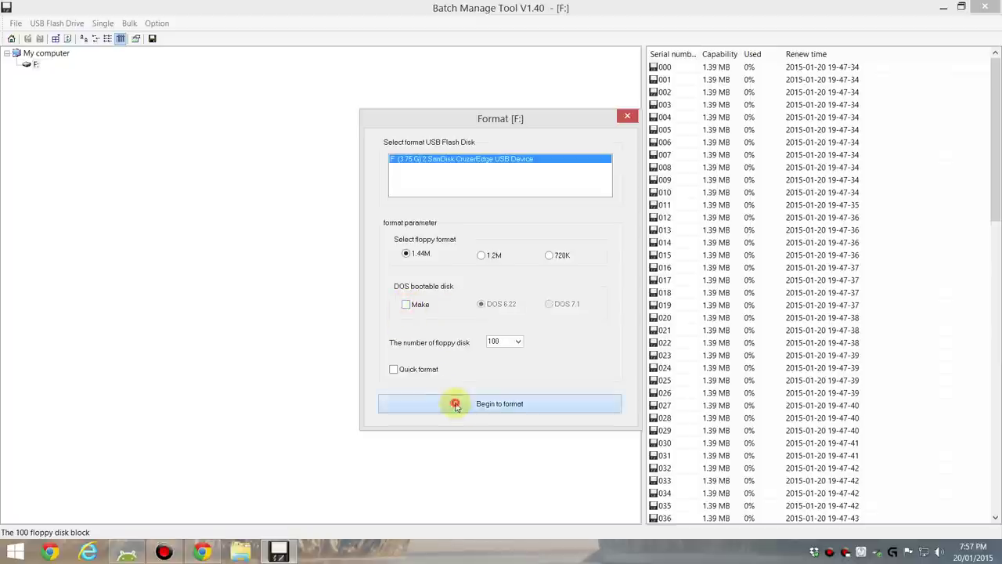
{"action": "left_click", "coordinate": [506, 307]}
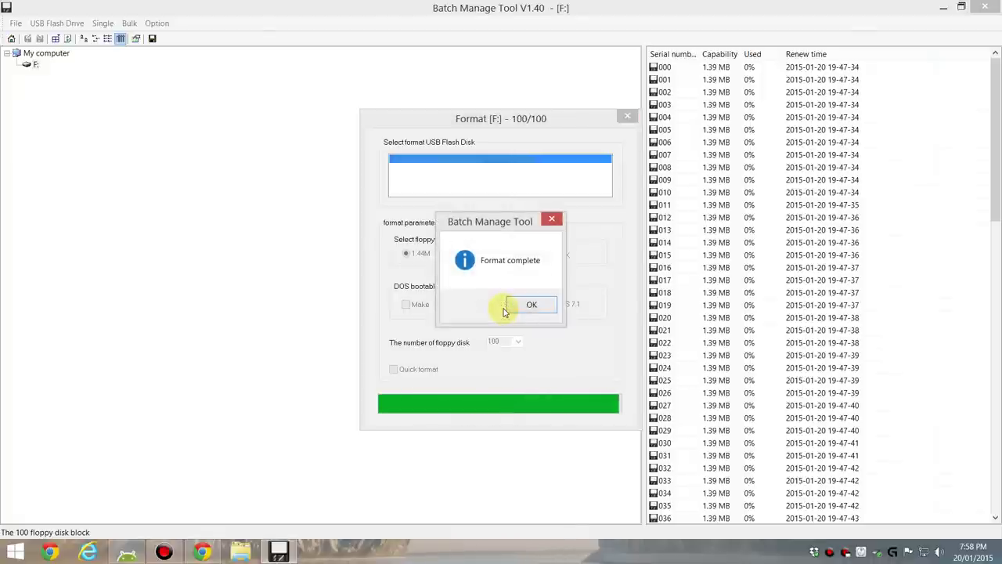
{"action": "left_click", "coordinate": [520, 304]}
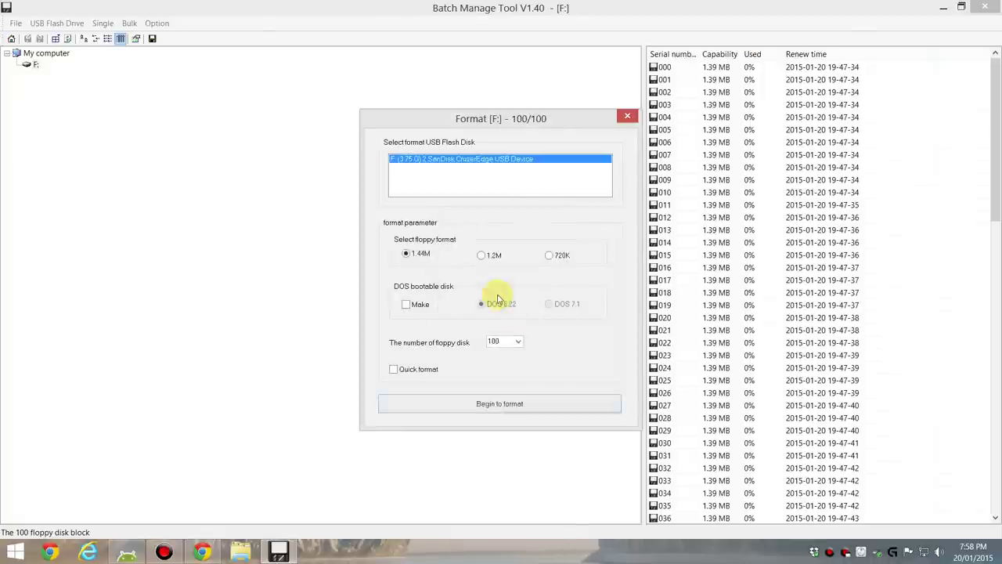
{"action": "left_click", "coordinate": [627, 116]}
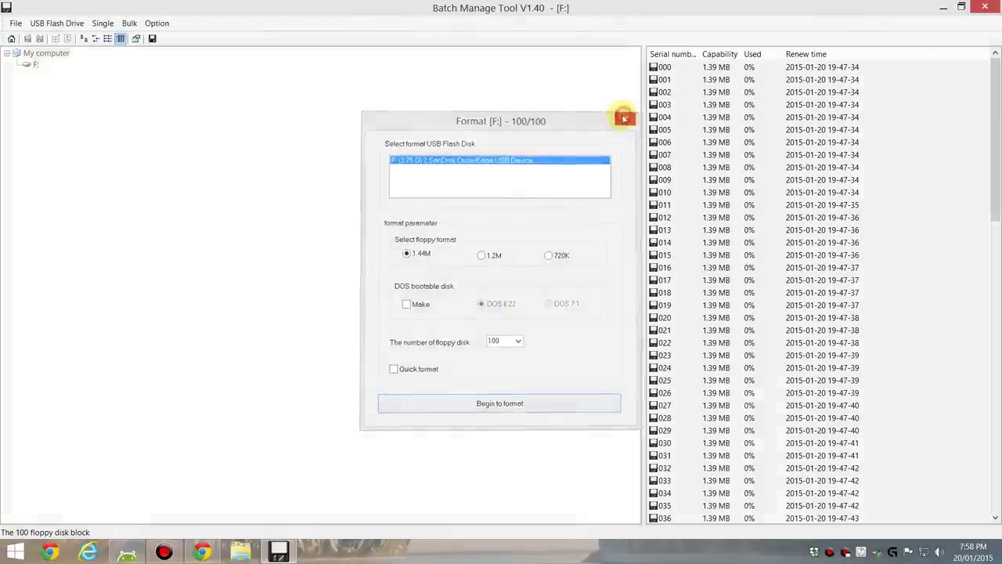
Widen the floppy disk list and open the contents of floppy 000 in a folder window.
{"action": "left_click_drag", "start_coordinate": [641, 154], "coordinate": [337, 156]}
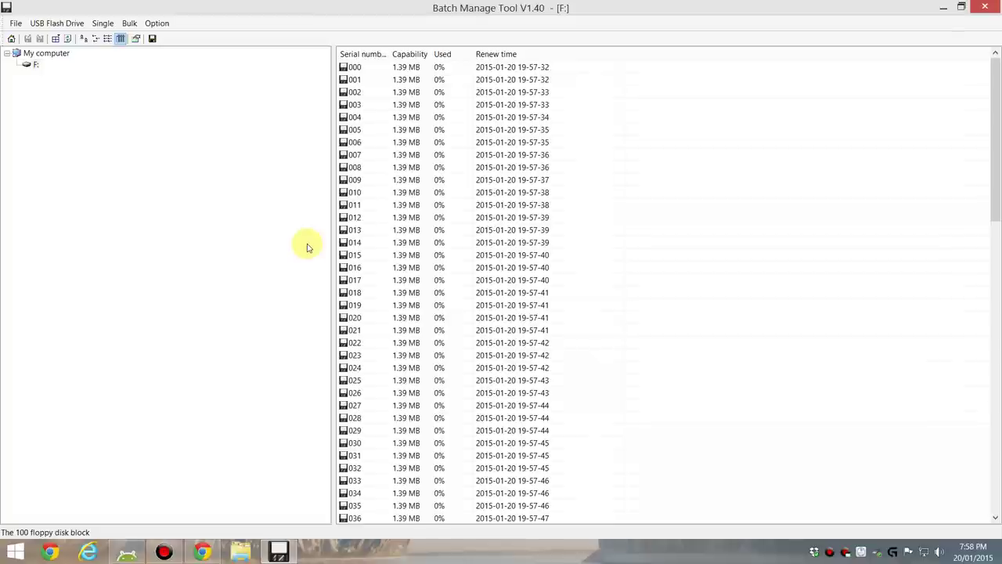
{"action": "right_click", "coordinate": [356, 69]}
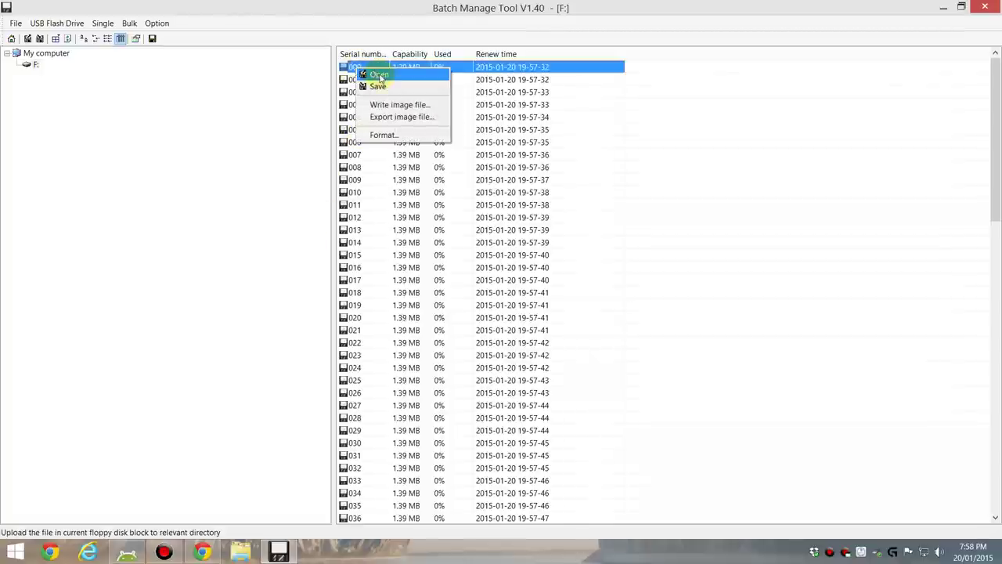
{"action": "left_click", "coordinate": [314, 76]}
{"action": "double_click", "coordinate": [351, 69]}
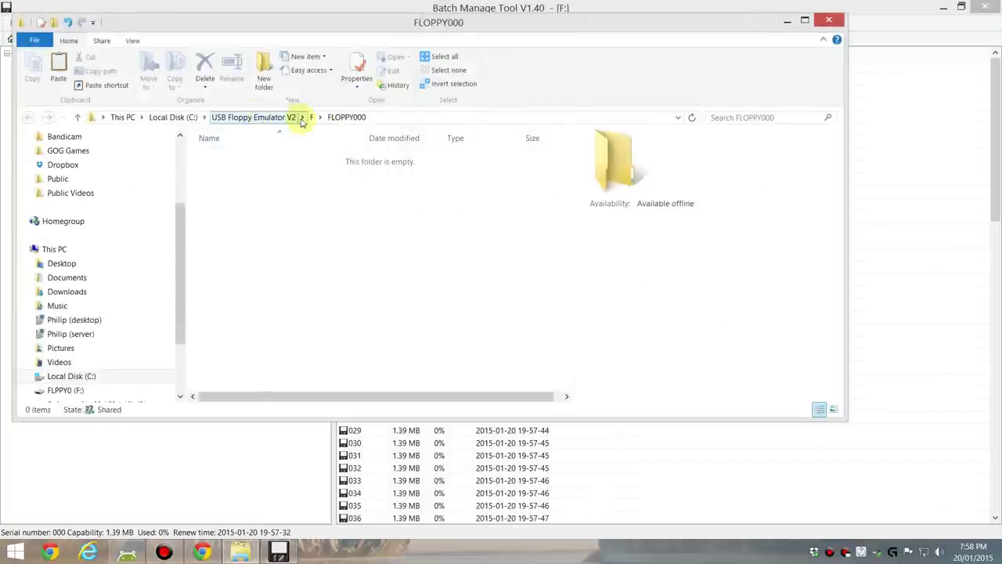
Open the pinned GOTEK YouTube Video folder and arrange it side by side with the FLOPPY000 window.
{"action": "left_click_drag", "start_coordinate": [307, 31], "coordinate": [320, 105]}
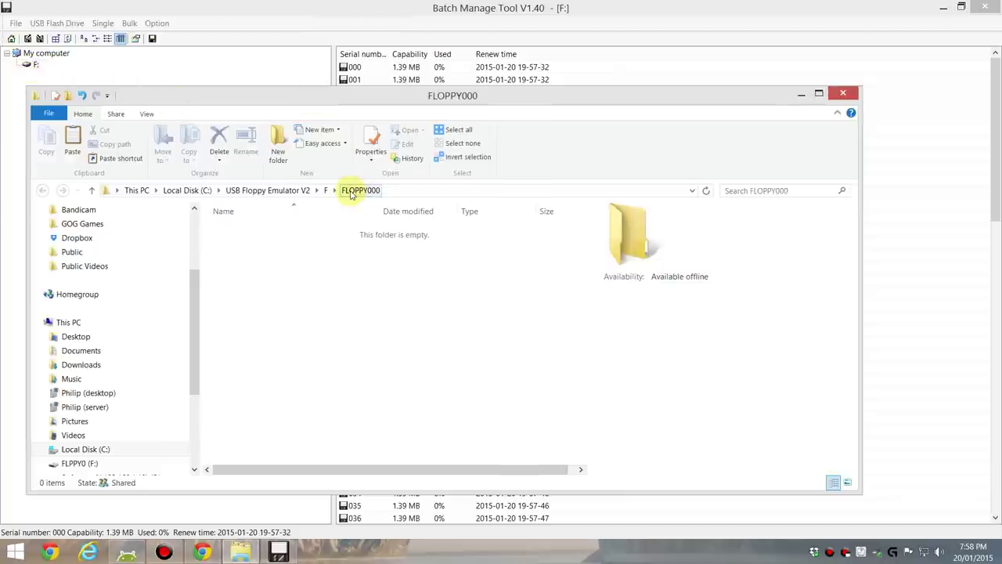
{"action": "left_click_drag", "start_coordinate": [367, 97], "coordinate": [1, 102]}
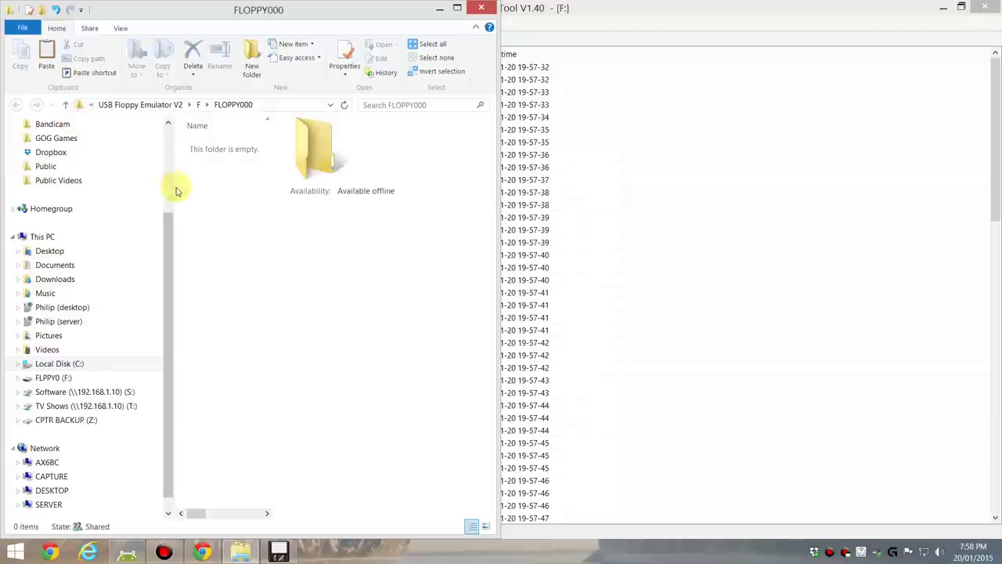
{"action": "right_click", "coordinate": [246, 549]}
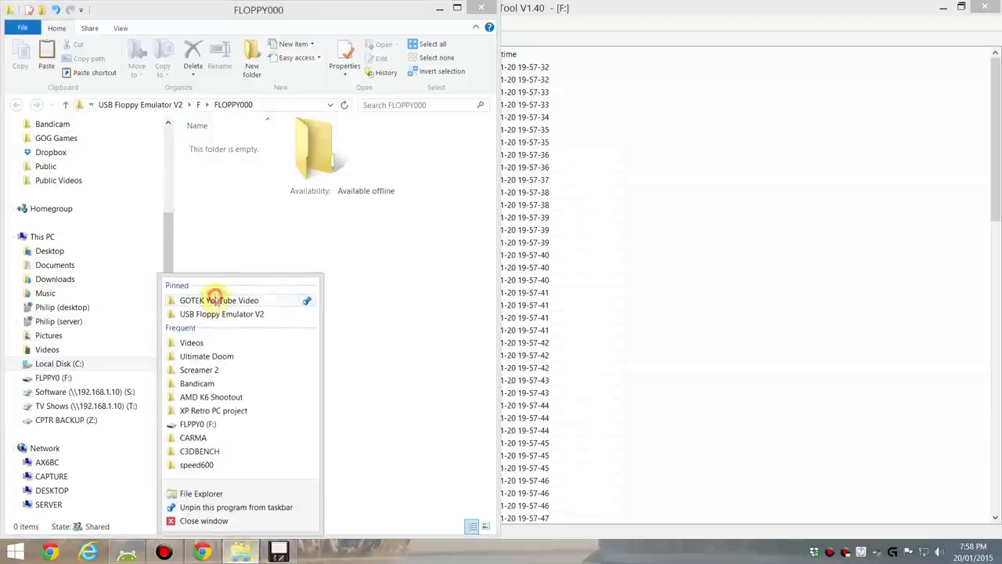
{"action": "left_click", "coordinate": [220, 298]}
{"action": "left_click_drag", "start_coordinate": [369, 39], "coordinate": [1001, 121]}
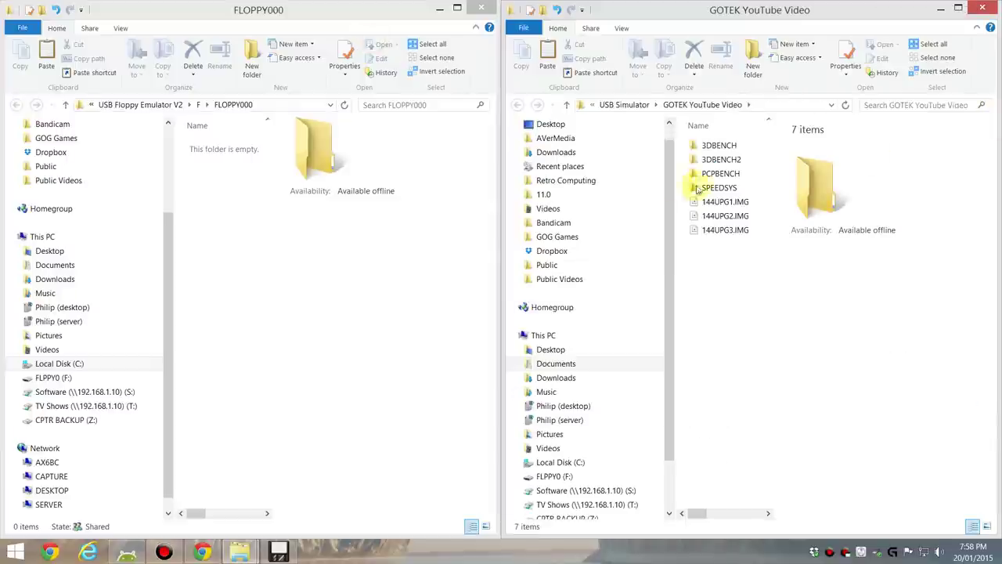
Copy the 3DBENCH folder into the FLOPPY000 window and hide that window's details pane.
{"action": "left_click", "coordinate": [715, 147]}
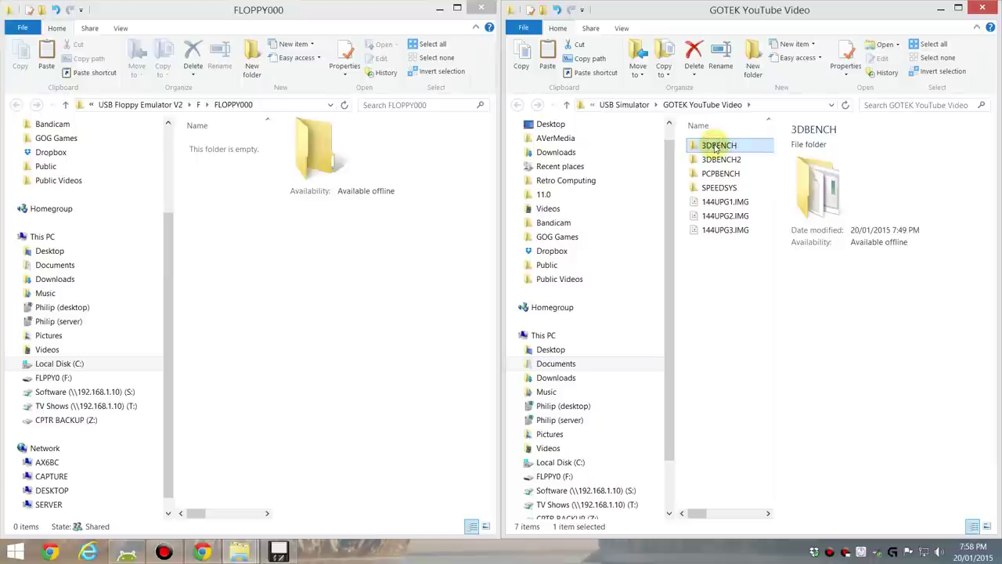
{"action": "left_click", "coordinate": [225, 228]}
{"action": "left_click", "coordinate": [119, 29]}
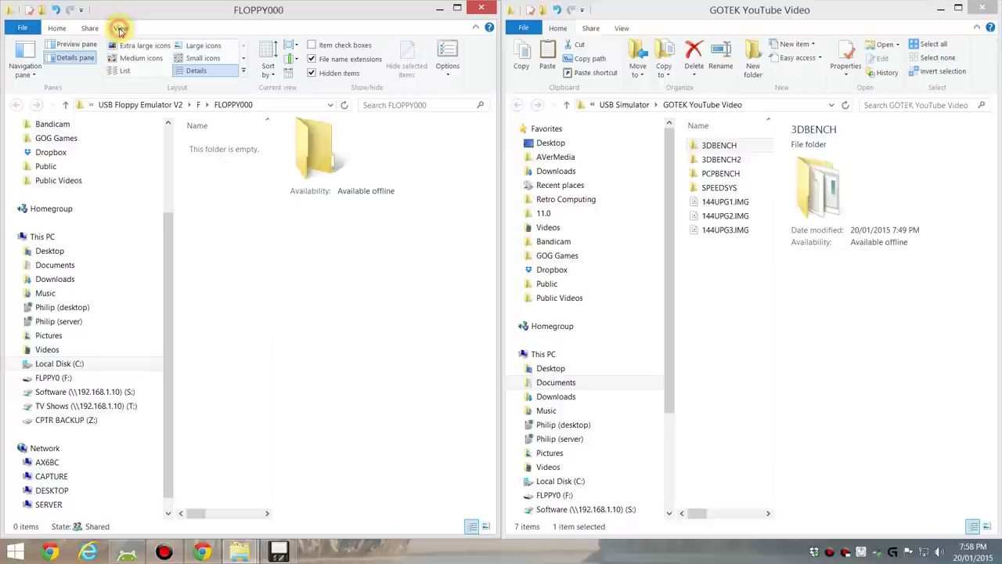
{"action": "left_click", "coordinate": [72, 58]}
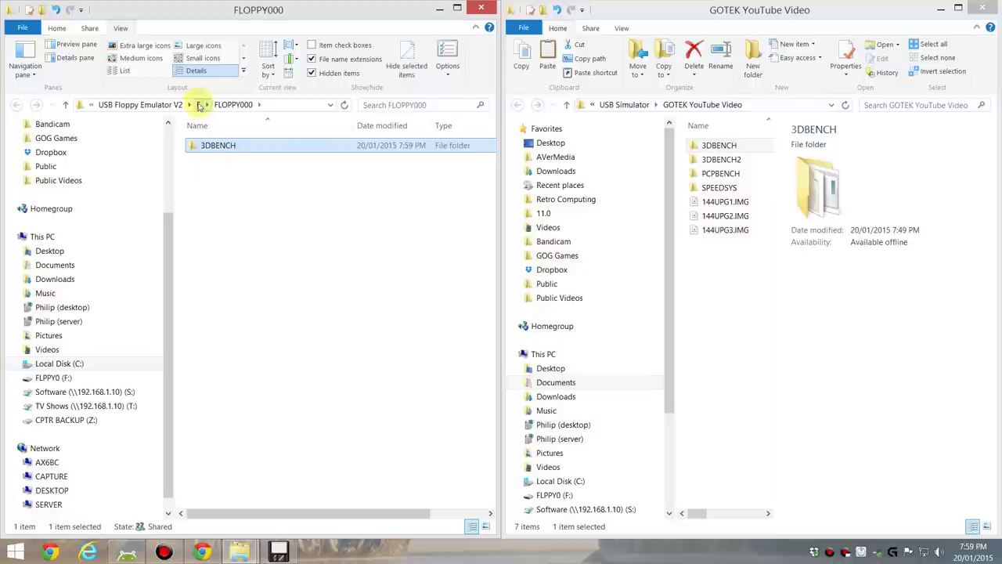
Reopen floppy 000 to check its contents, close its window, and save floppy 000 to the USB drive.
{"action": "left_click", "coordinate": [292, 193]}
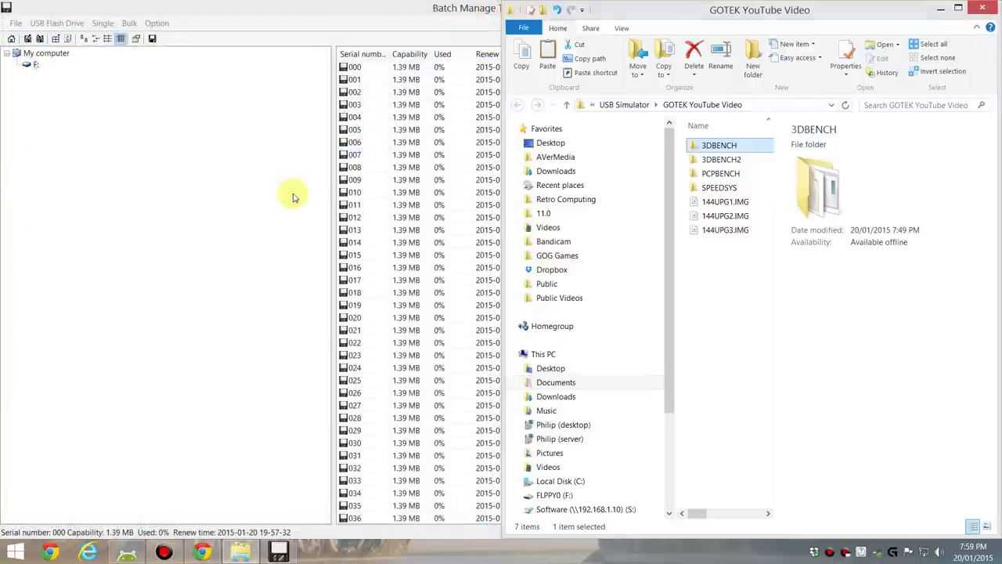
{"action": "left_click", "coordinate": [354, 66]}
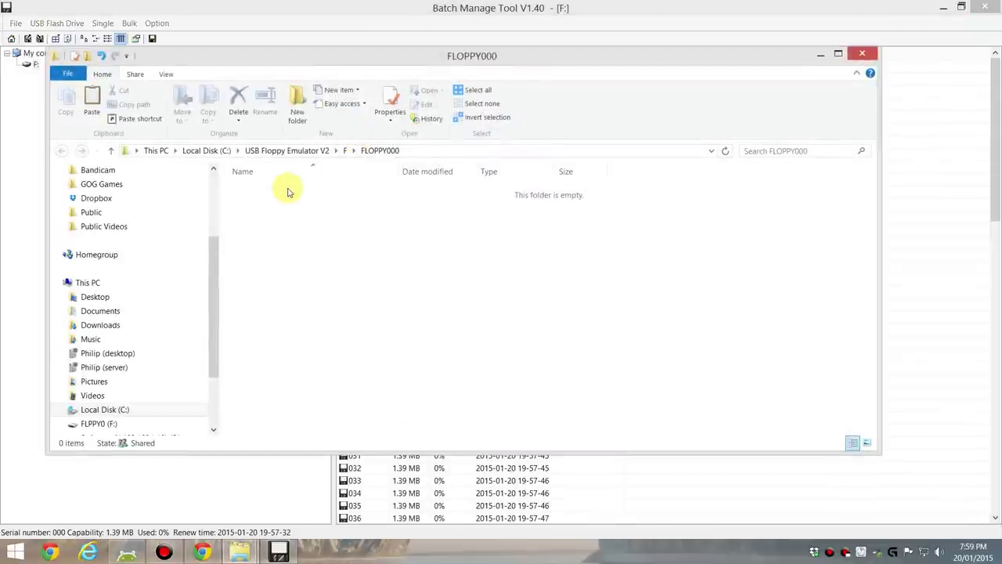
{"action": "left_click", "coordinate": [862, 53]}
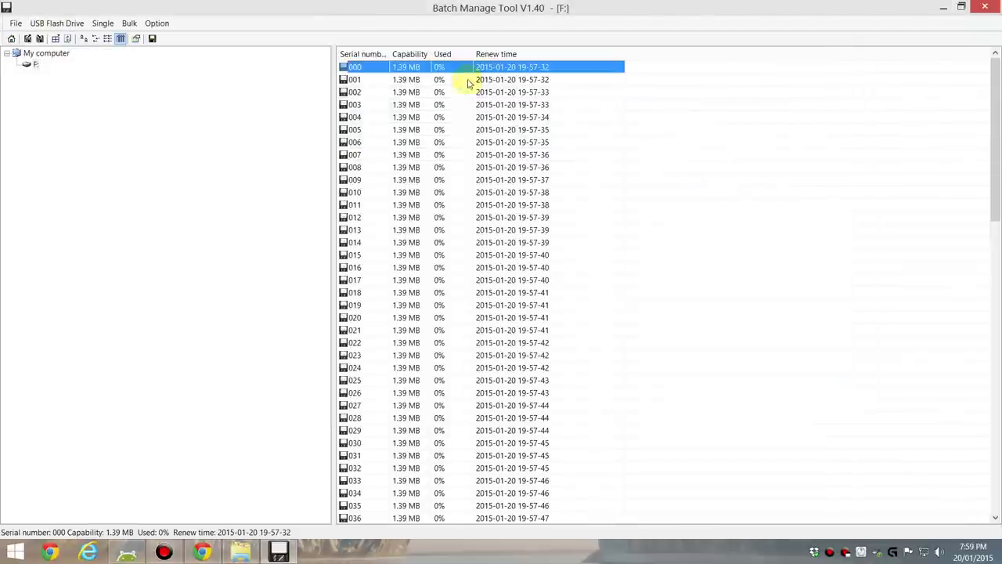
{"action": "right_click", "coordinate": [352, 68]}
{"action": "left_click", "coordinate": [371, 86]}
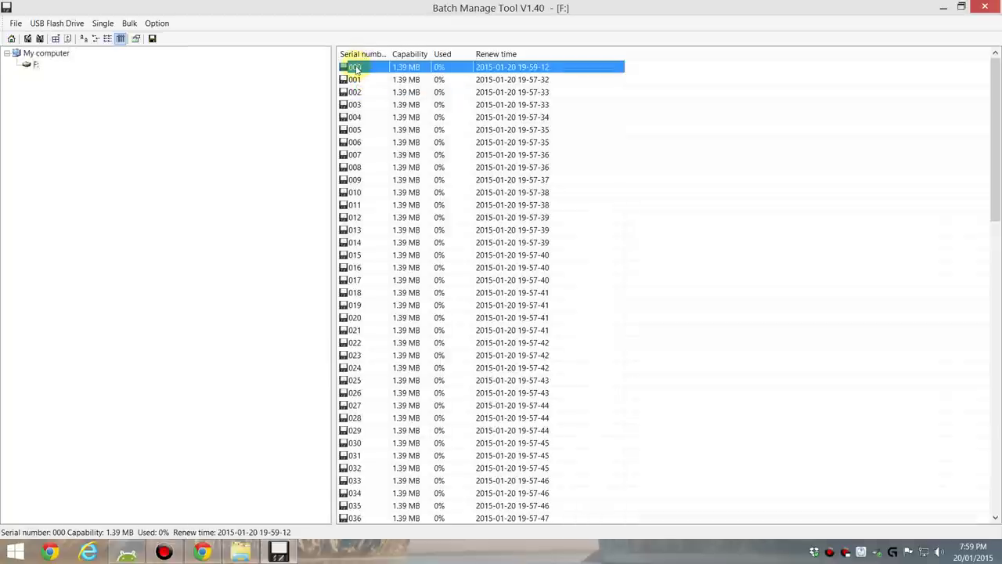
Open floppy 000 beside the GOTEK YouTube Video window and copy the 3DBENCH folder into it.
{"action": "double_click", "coordinate": [355, 68]}
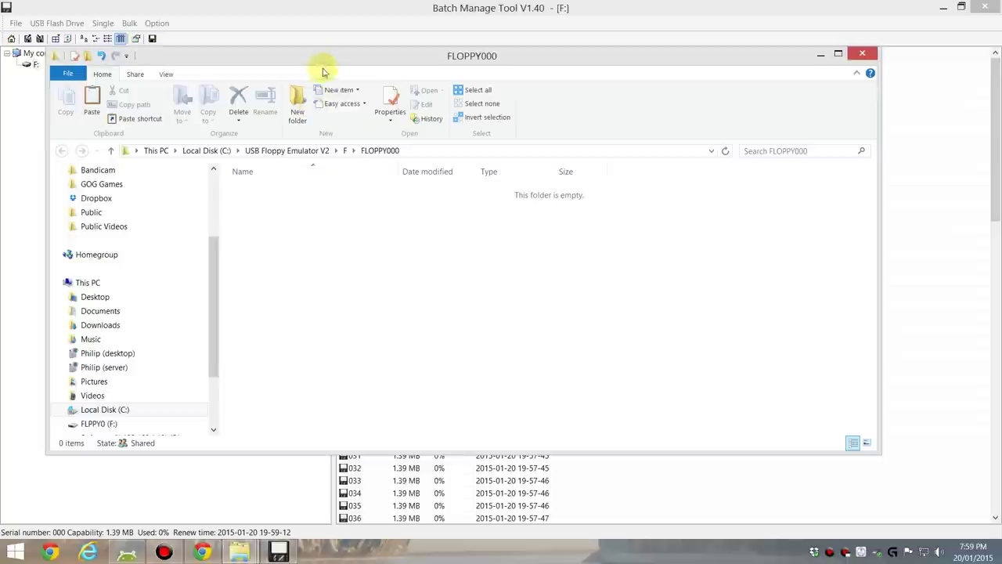
{"action": "left_click_drag", "start_coordinate": [323, 67], "coordinate": [1, 98]}
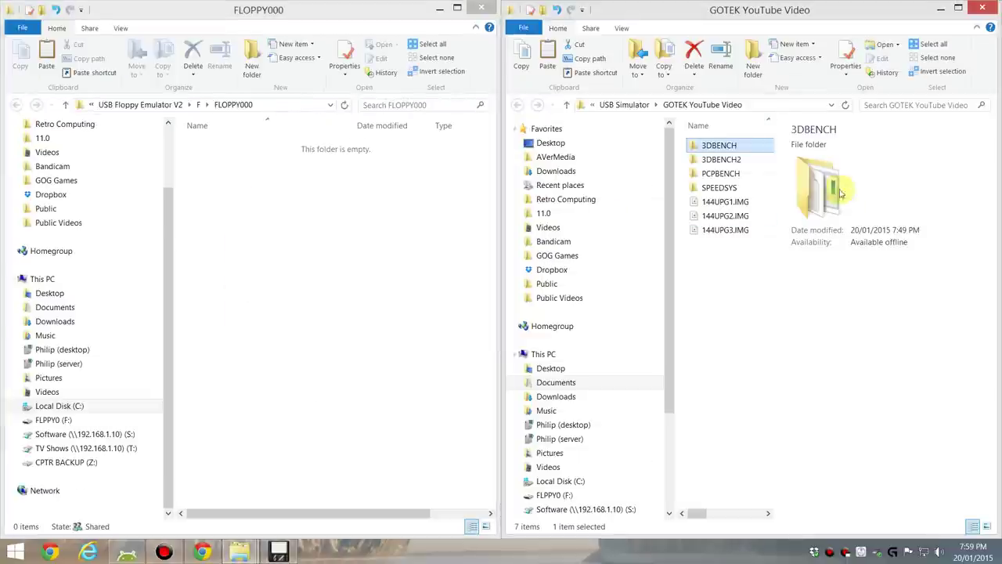
{"action": "left_click", "coordinate": [721, 145]}
{"action": "left_click", "coordinate": [222, 222]}
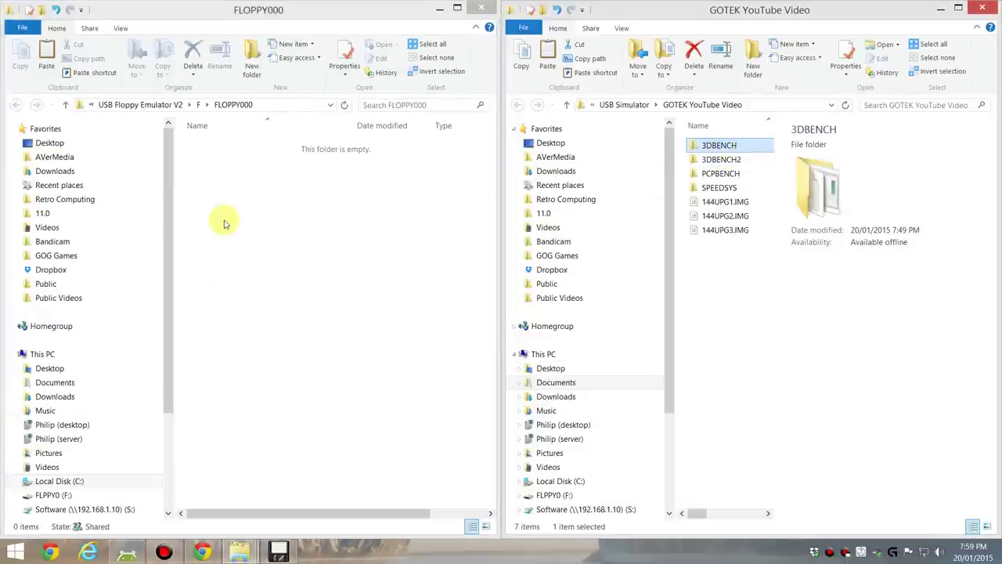
{"action": "key", "text": "ctrl+v"}
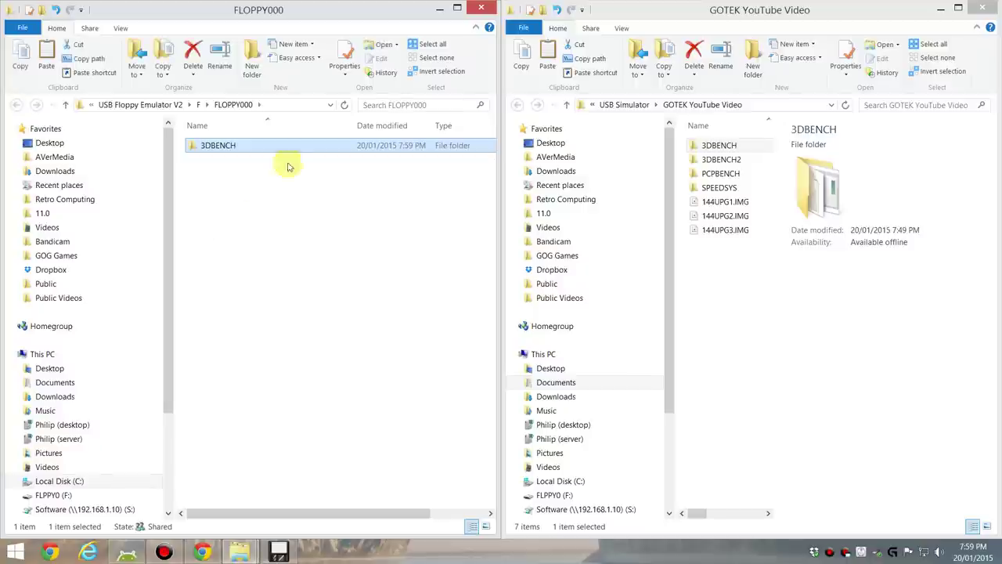
Save floppy 000 to the USB drive and reopen it to check its contents.
{"action": "left_click", "coordinate": [484, 10]}
{"action": "left_click", "coordinate": [475, 7]}
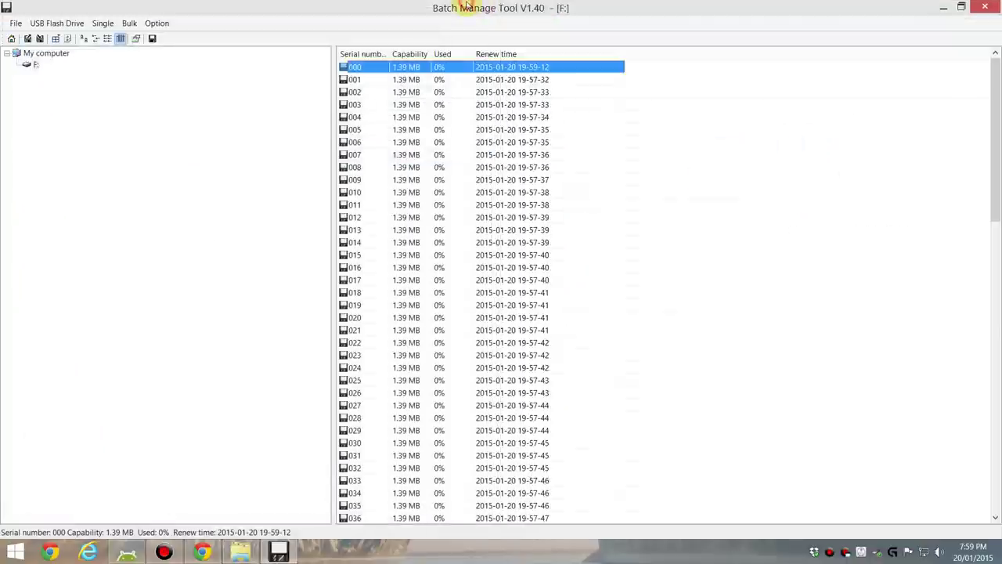
{"action": "right_click", "coordinate": [354, 69]}
{"action": "left_click", "coordinate": [362, 85]}
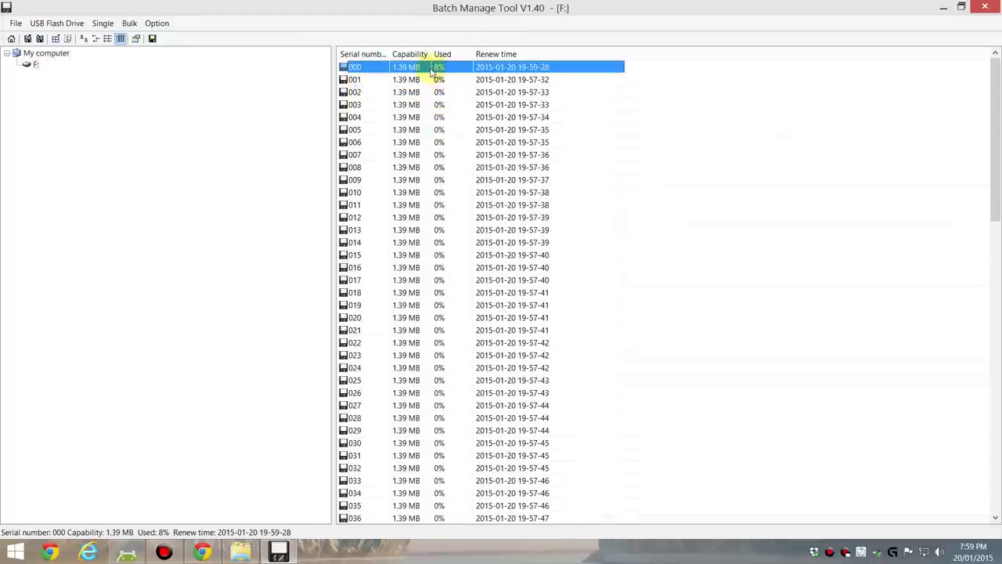
{"action": "double_click", "coordinate": [375, 69]}
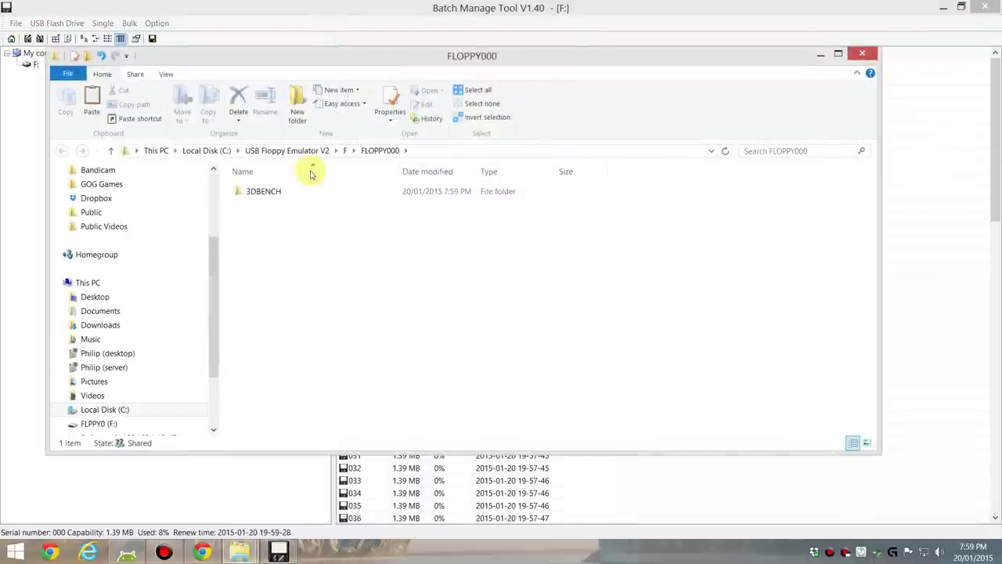
{"action": "left_click", "coordinate": [862, 53]}
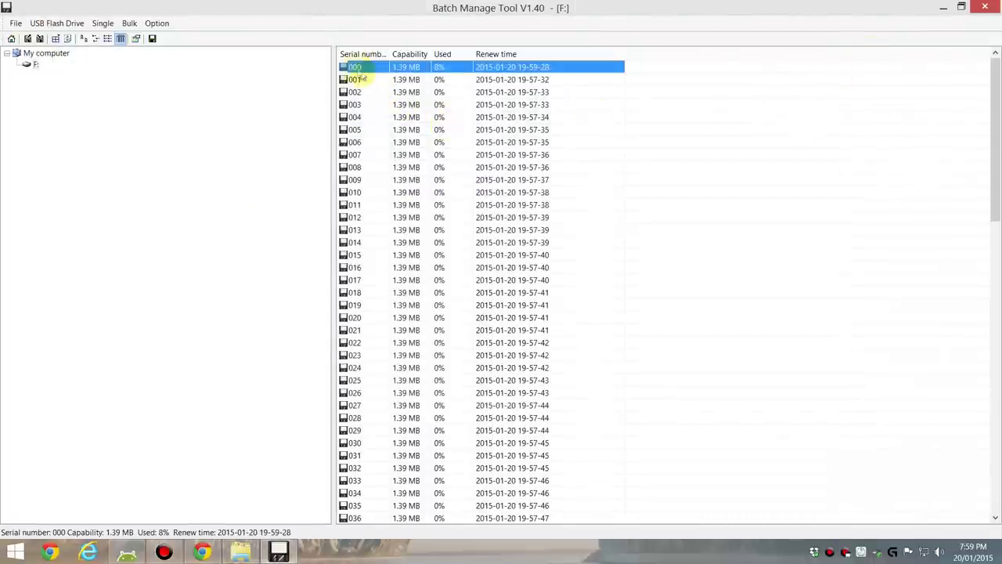
Delete the 3DBENCH folder from floppy 000 and save the floppy to the USB drive.
{"action": "double_click", "coordinate": [356, 68]}
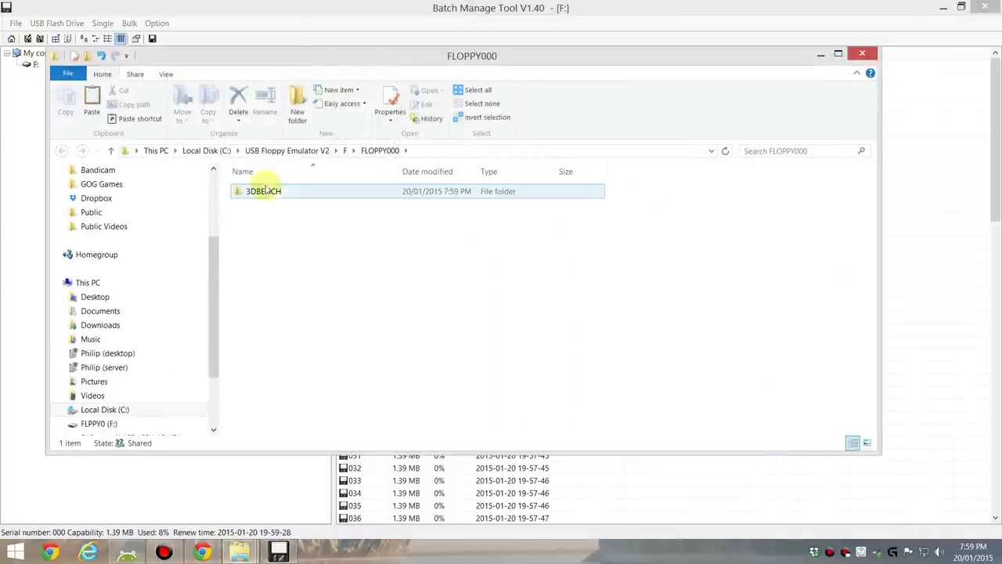
{"action": "left_click", "coordinate": [266, 199]}
{"action": "key", "text": "Delete"}
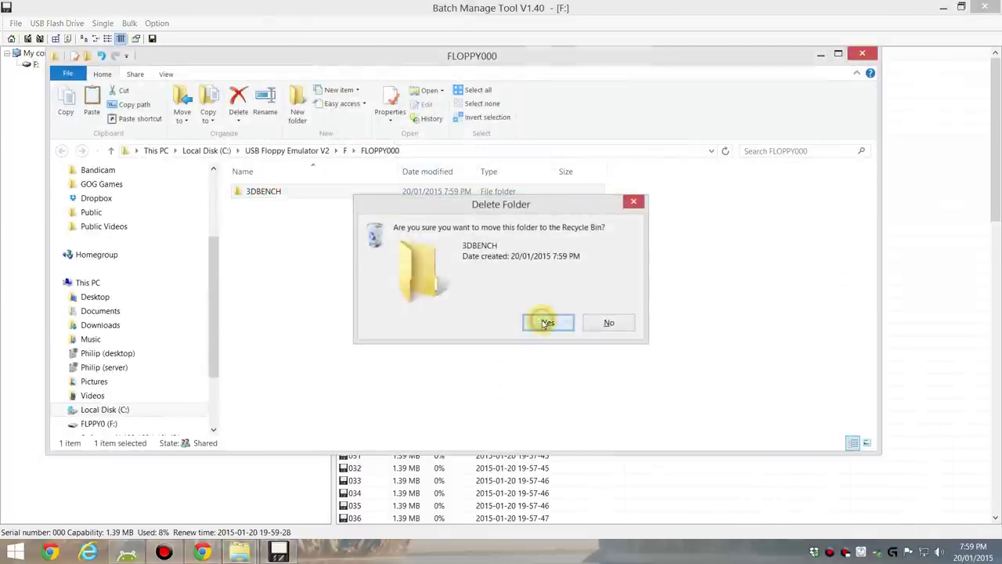
{"action": "left_click", "coordinate": [547, 322]}
{"action": "left_click", "coordinate": [863, 53]}
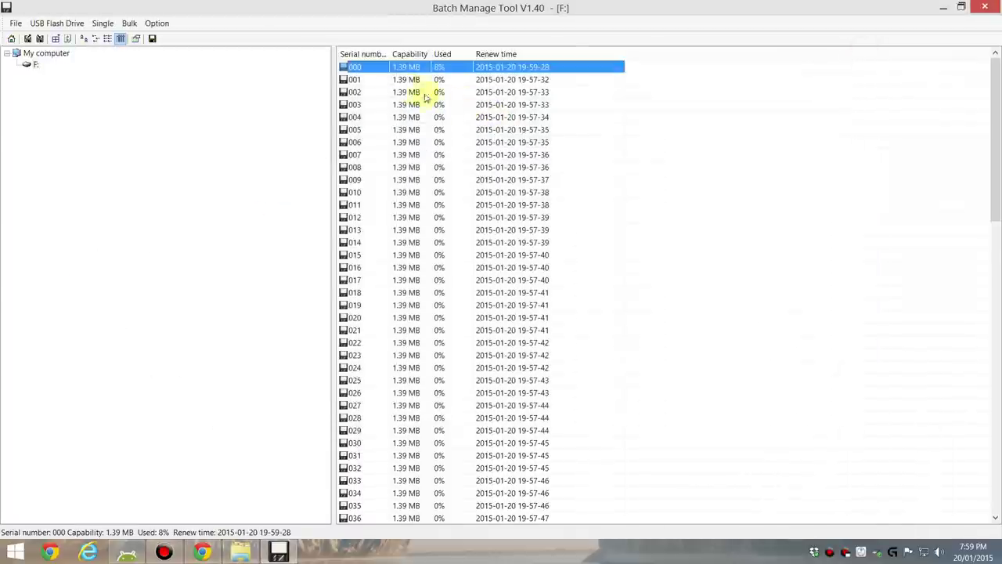
{"action": "right_click", "coordinate": [361, 71]}
{"action": "left_click", "coordinate": [372, 87]}
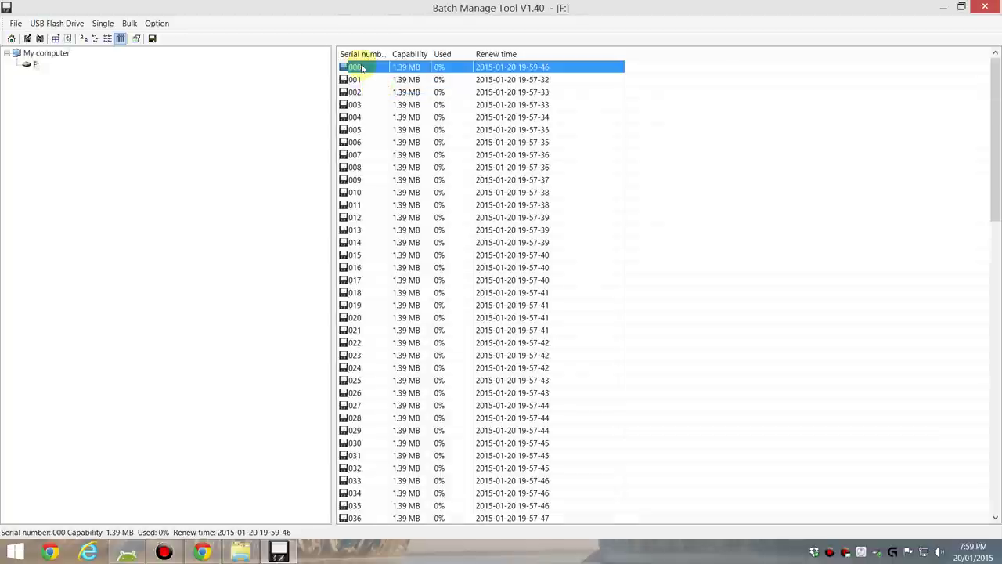
Bulk open floppies 000 to 003 and place their folder window beside the GOTEK YouTube Video window.
{"action": "left_click", "coordinate": [356, 106], "text": "shift"}
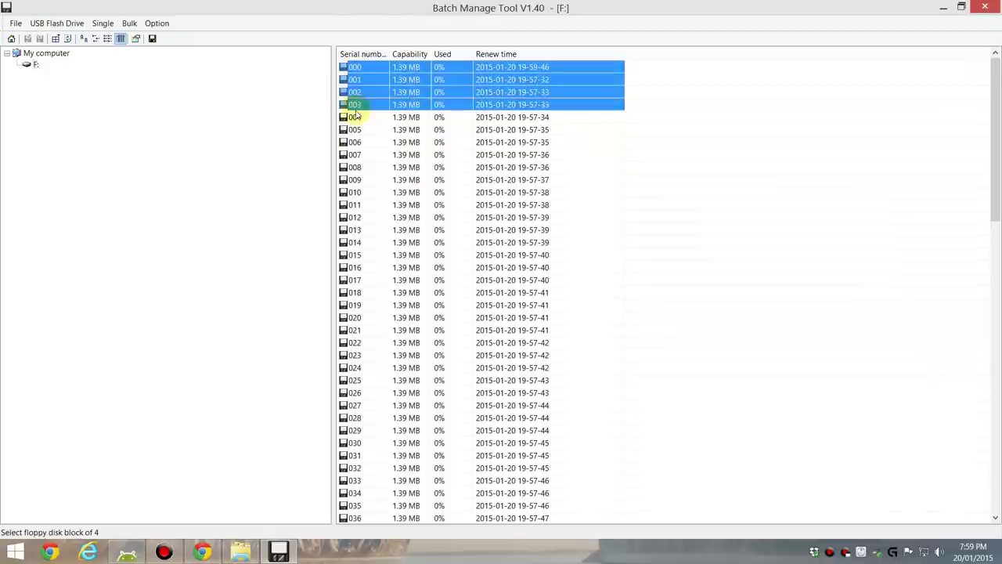
{"action": "right_click", "coordinate": [362, 68]}
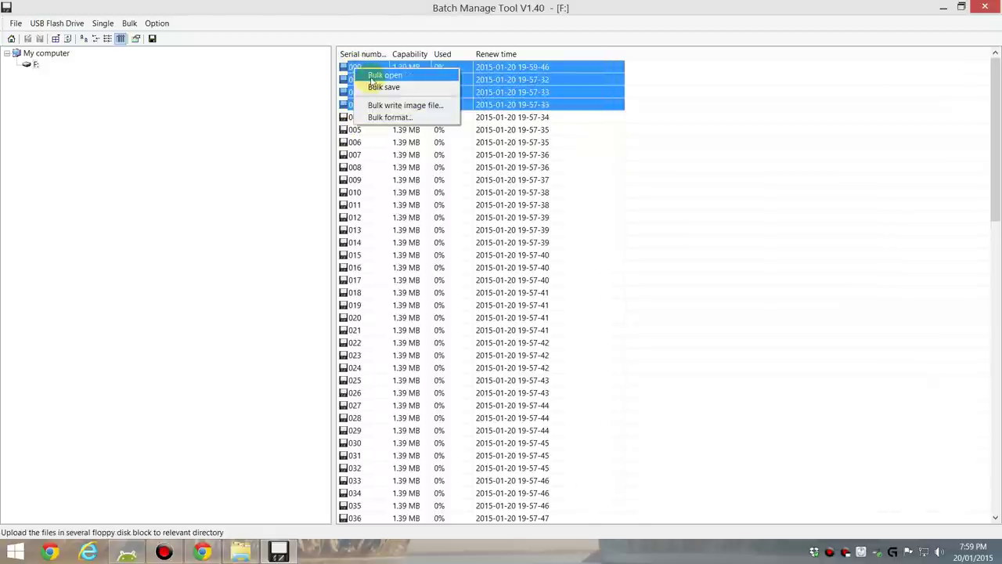
{"action": "left_click", "coordinate": [372, 77]}
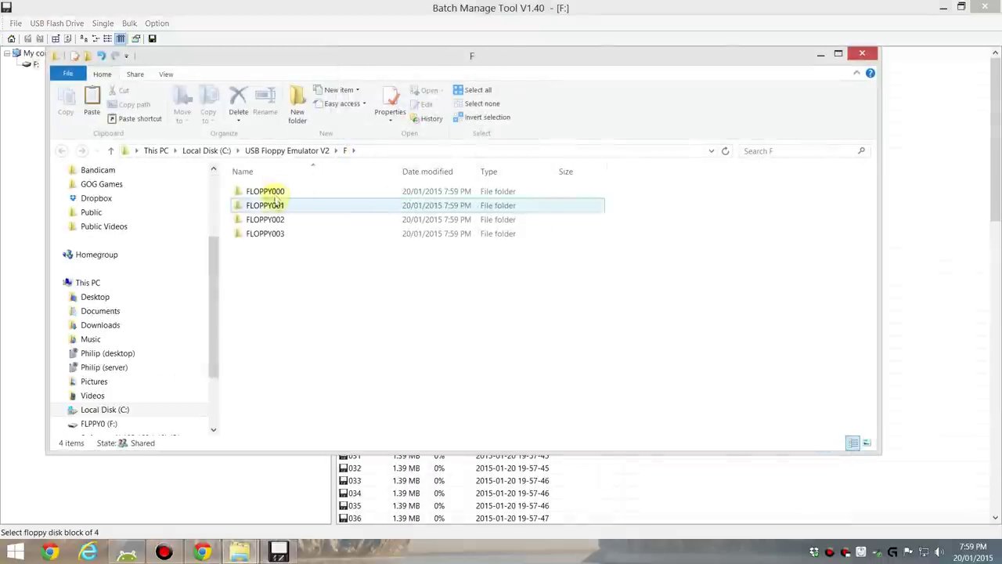
{"action": "left_click_drag", "start_coordinate": [359, 51], "coordinate": [0, 74]}
{"action": "key", "text": "alt+Tab"}
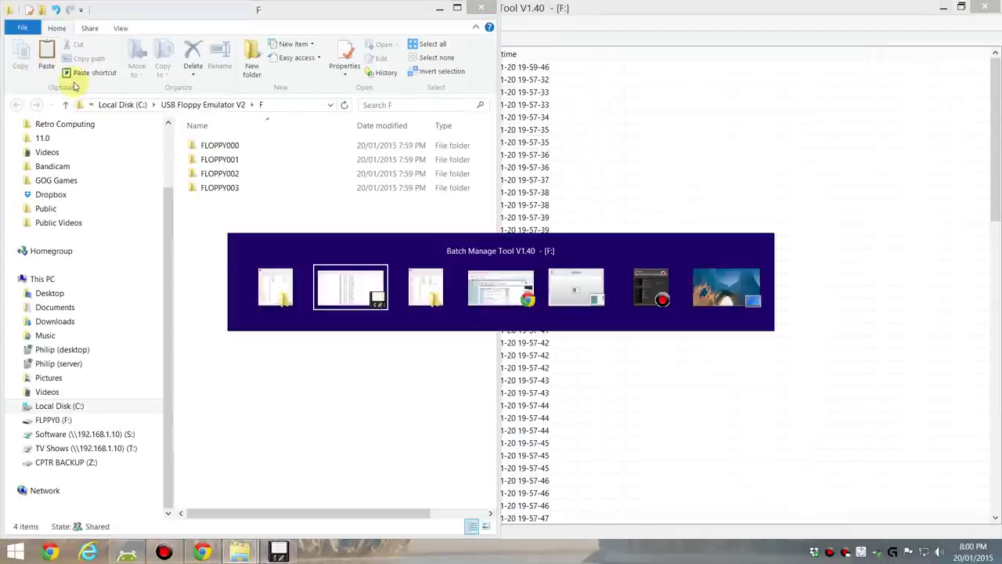
{"action": "key", "text": "Tab"}
Copy the 3DBENCH folder from GOTEK YouTube Video into FLOPPY000 and return to folder F.
{"action": "left_click", "coordinate": [721, 159]}
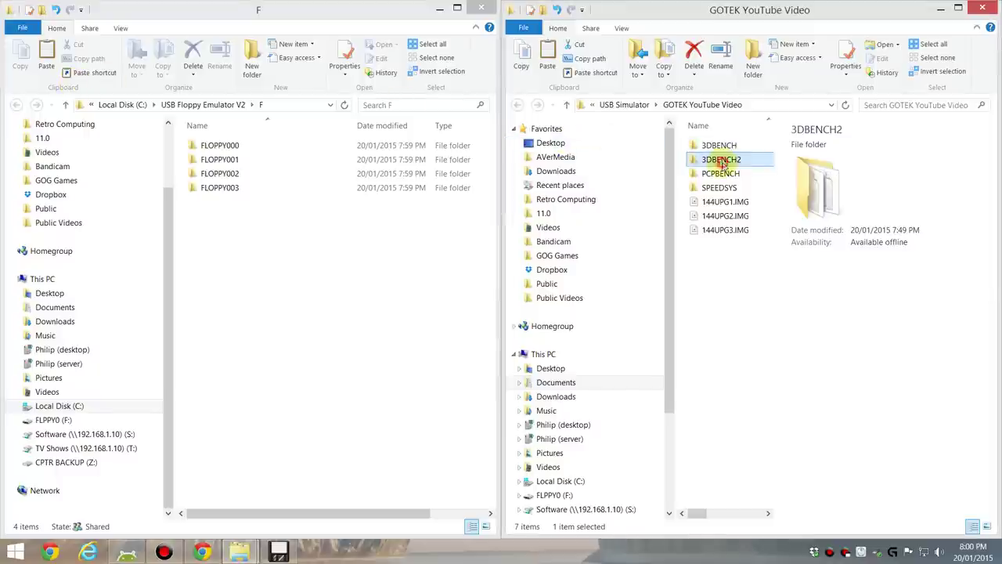
{"action": "left_click", "coordinate": [719, 146]}
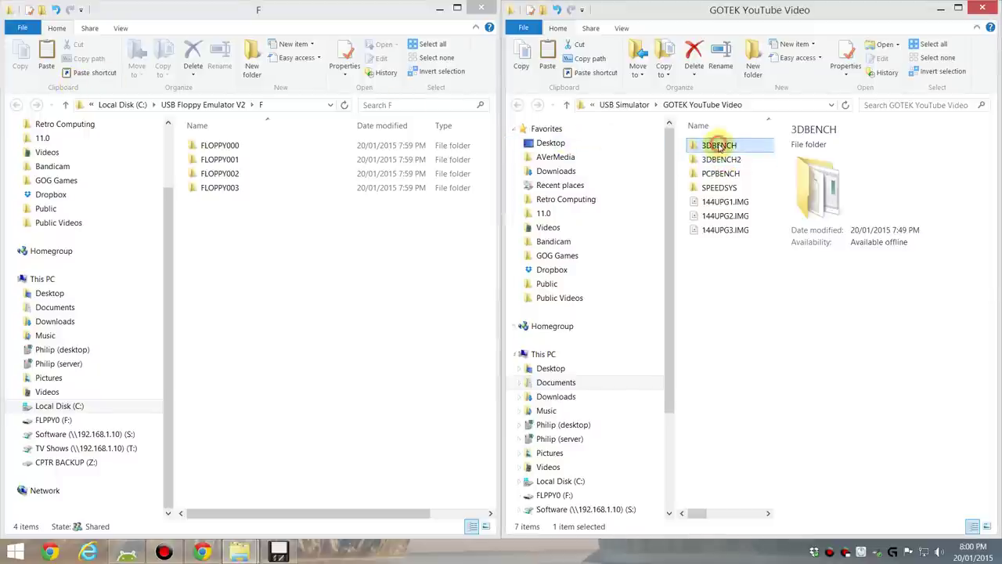
{"action": "double_click", "coordinate": [221, 145]}
{"action": "key", "text": "ctrl+v"}
{"action": "key", "text": "BackSpace"}
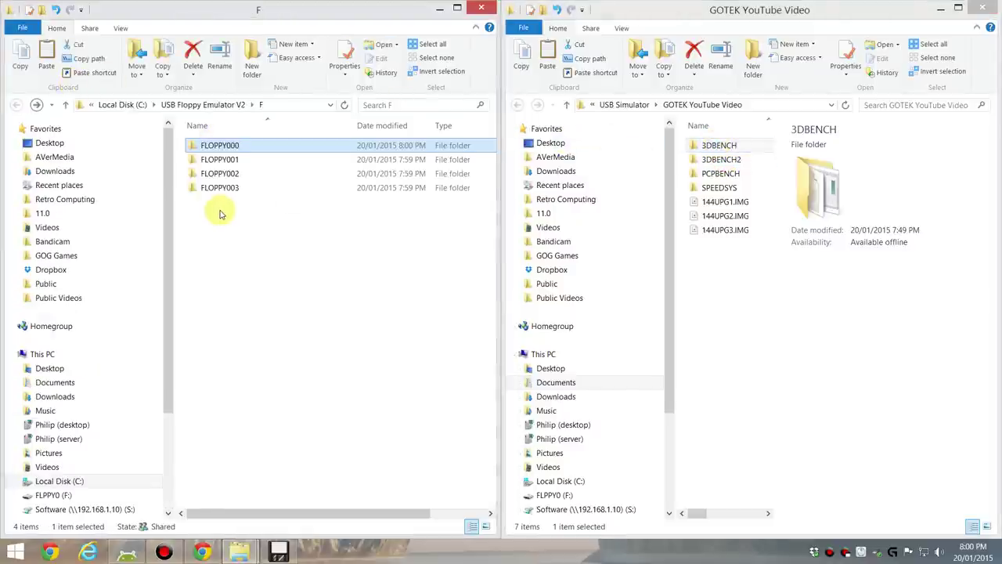
Copy the 3DBENCH2 folder from GOTEK YouTube Video into FLOPPY001 and return to folder F.
{"action": "left_click", "coordinate": [709, 161]}
{"action": "double_click", "coordinate": [709, 161]}
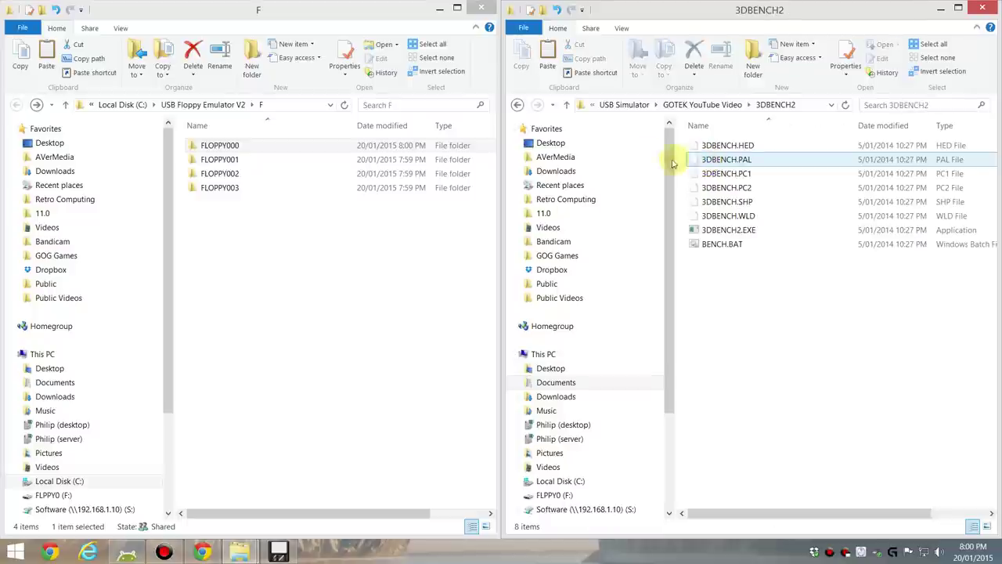
{"action": "left_click", "coordinate": [517, 107]}
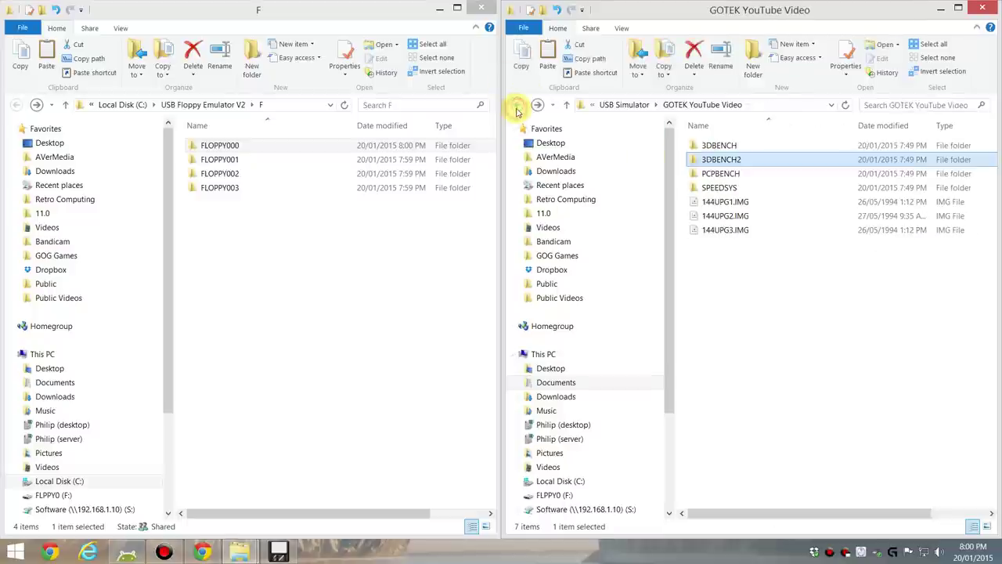
{"action": "double_click", "coordinate": [228, 159]}
{"action": "key", "text": "ctrl+v"}
{"action": "key", "text": "BackSpace"}
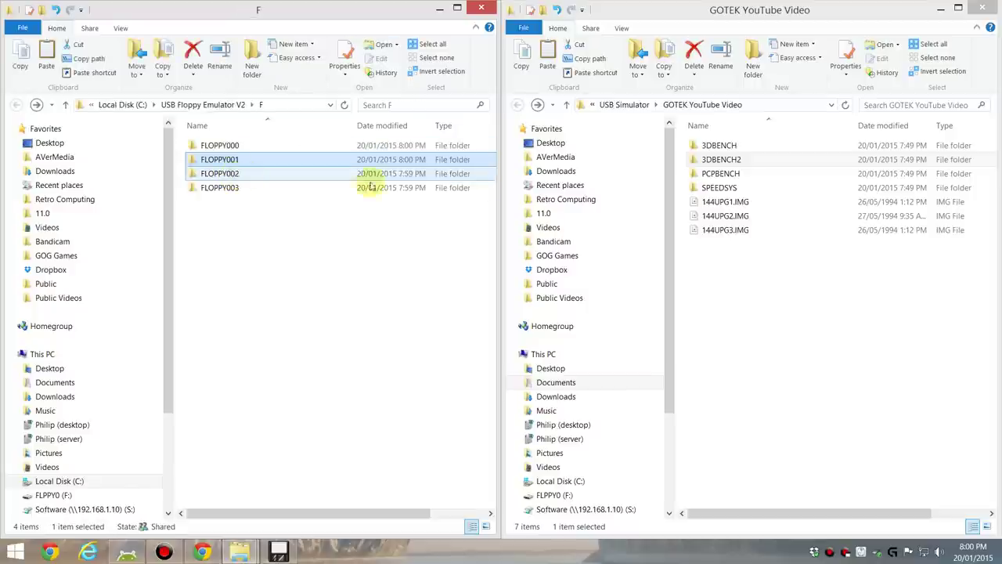
Copy the PCPBENCH folder from GOTEK YouTube Video into FLOPPY002 and return to folder F.
{"action": "left_click", "coordinate": [714, 176]}
{"action": "key", "text": "ctrl+c"}
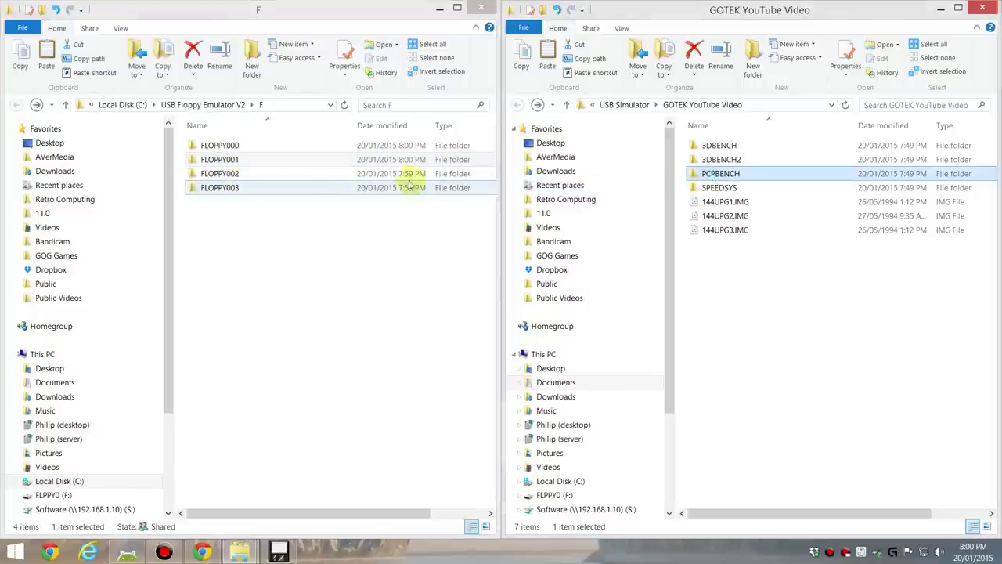
{"action": "double_click", "coordinate": [235, 173]}
{"action": "key", "text": "ctrl+v"}
{"action": "key", "text": "BackSpace"}
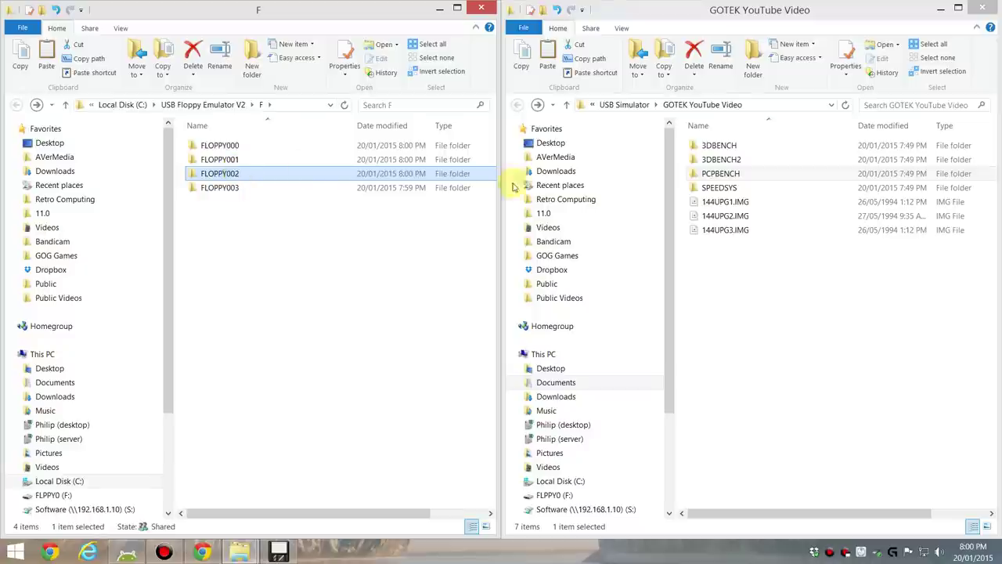
Open SPEEDSYS and paste the copied PCPBENCH folder into FLOPPY003, closing the F folder window.
{"action": "double_click", "coordinate": [714, 188]}
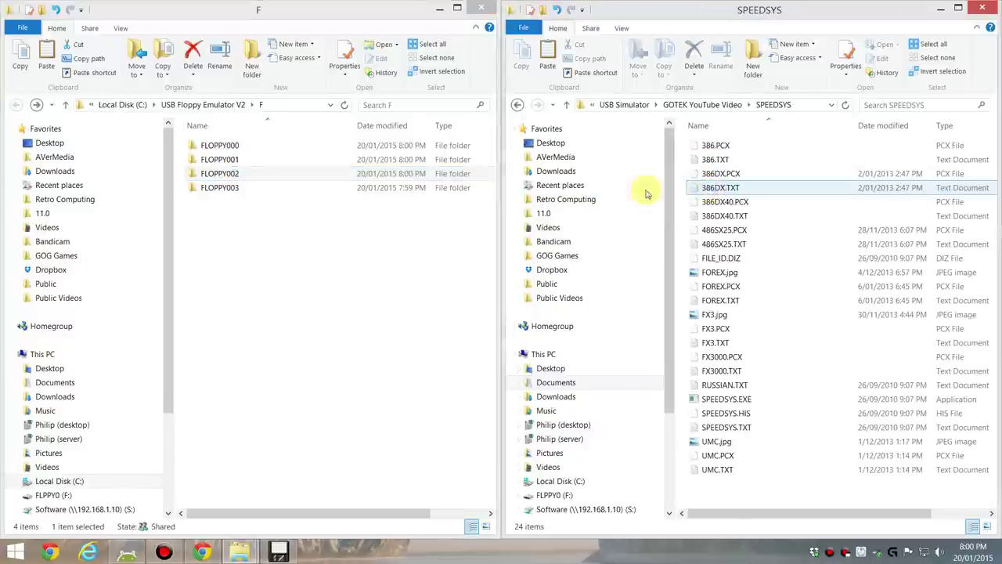
{"action": "double_click", "coordinate": [227, 188]}
{"action": "key", "text": "ctrl+v"}
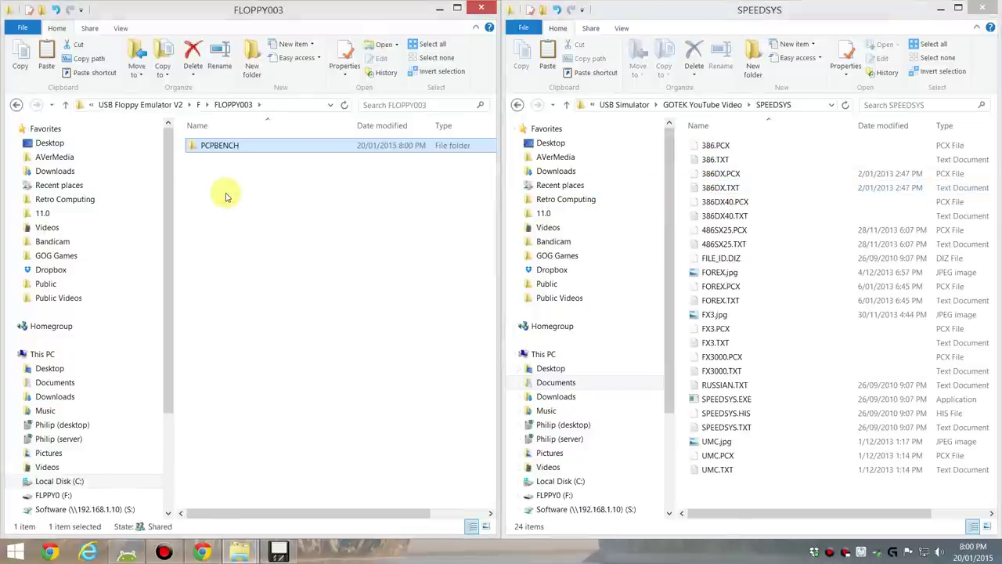
{"action": "key", "text": "BackSpace"}
{"action": "left_click", "coordinate": [485, 8]}
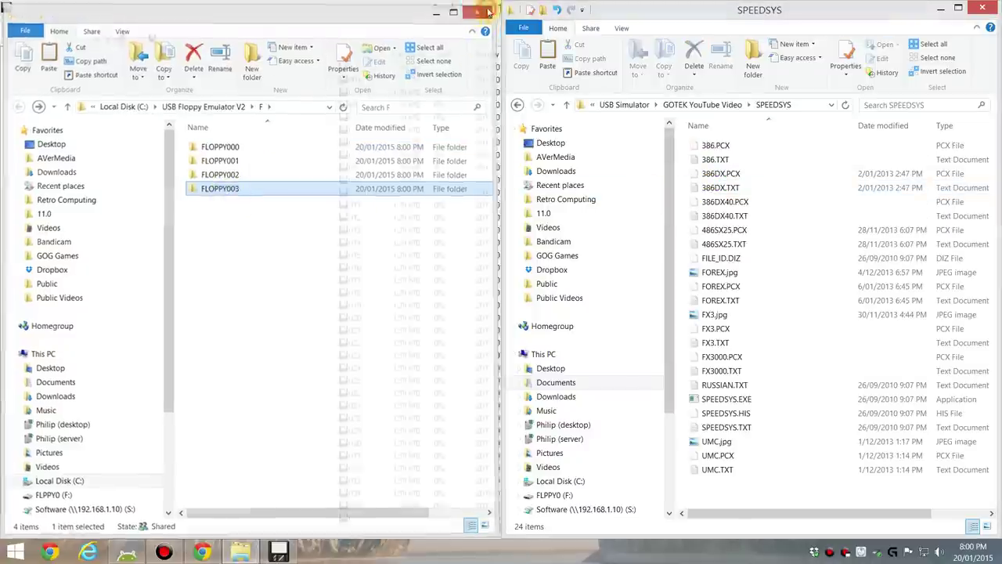
{"action": "double_click", "coordinate": [396, 7]}
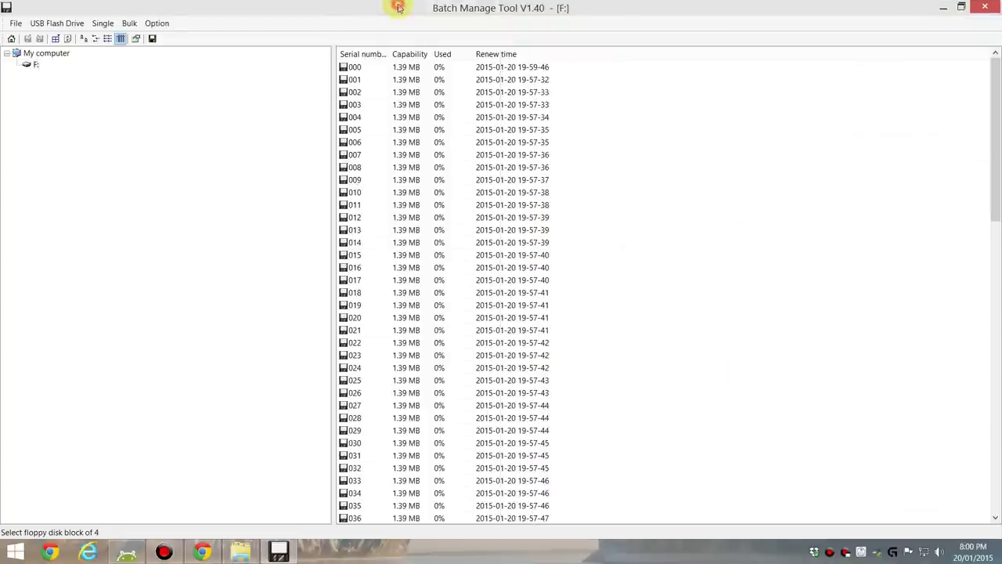
Save floppies 000 to 003 to the USB drive and check the folder stored on floppy 003.
{"action": "right_click", "coordinate": [354, 71]}
{"action": "left_click", "coordinate": [380, 90]}
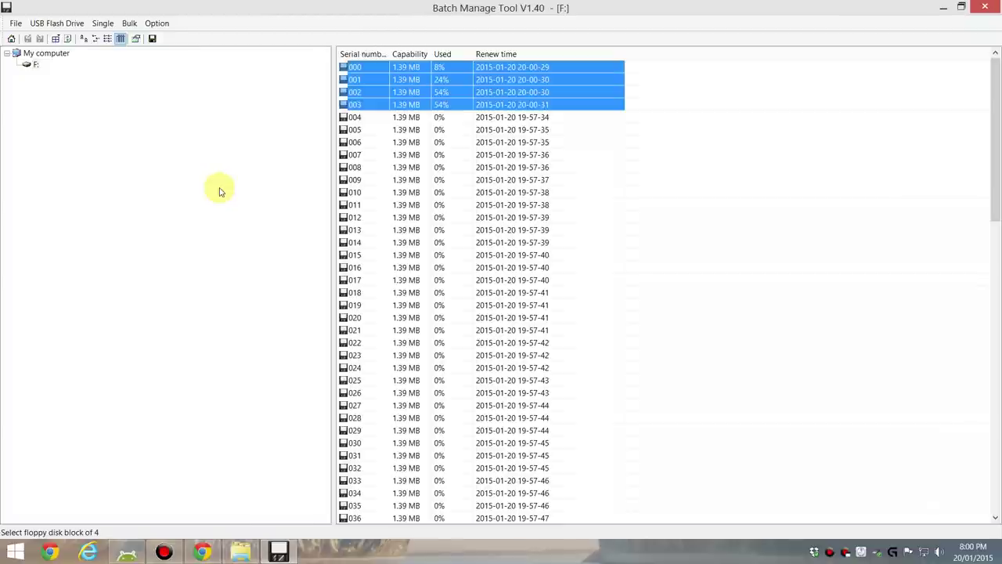
{"action": "double_click", "coordinate": [357, 107]}
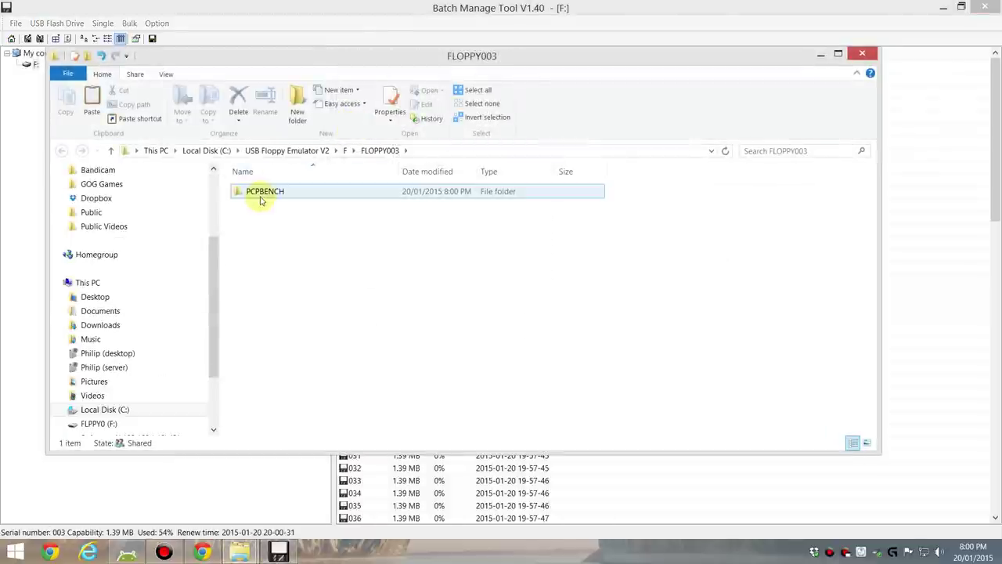
{"action": "key", "text": "alt+F4"}
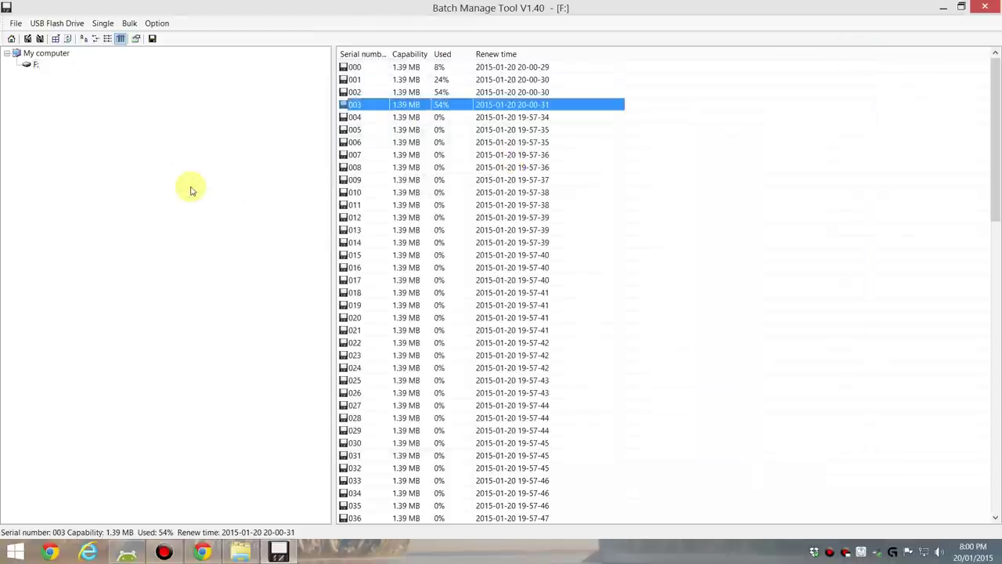
Restore the side-by-side window layout, return to the GOTEK YouTube Video folder and point out the three 144UPG image files.
{"action": "double_click", "coordinate": [354, 8]}
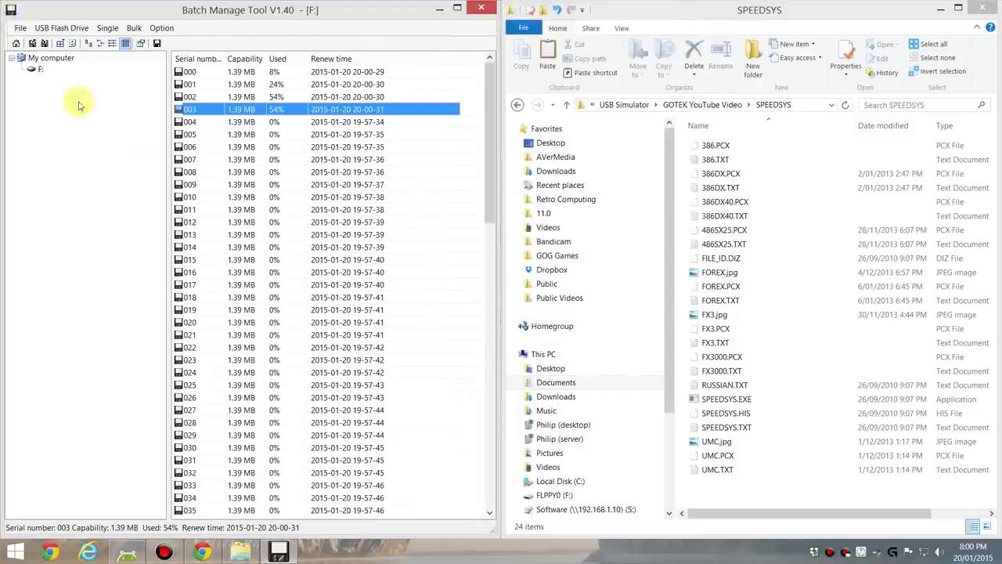
{"action": "left_click", "coordinate": [703, 104]}
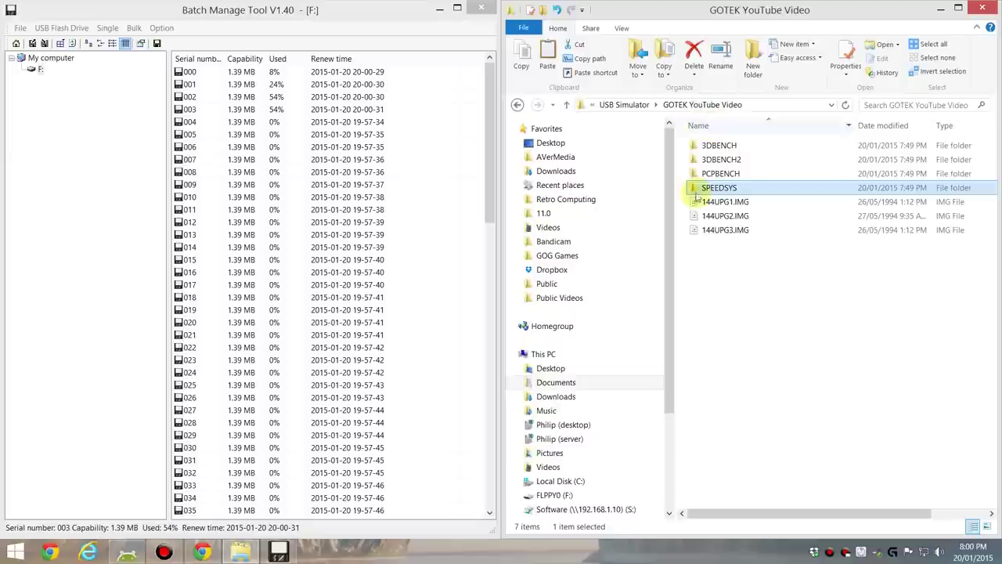
{"action": "left_click_drag", "start_coordinate": [739, 252], "coordinate": [711, 206]}
{"action": "left_click", "coordinate": [712, 253]}
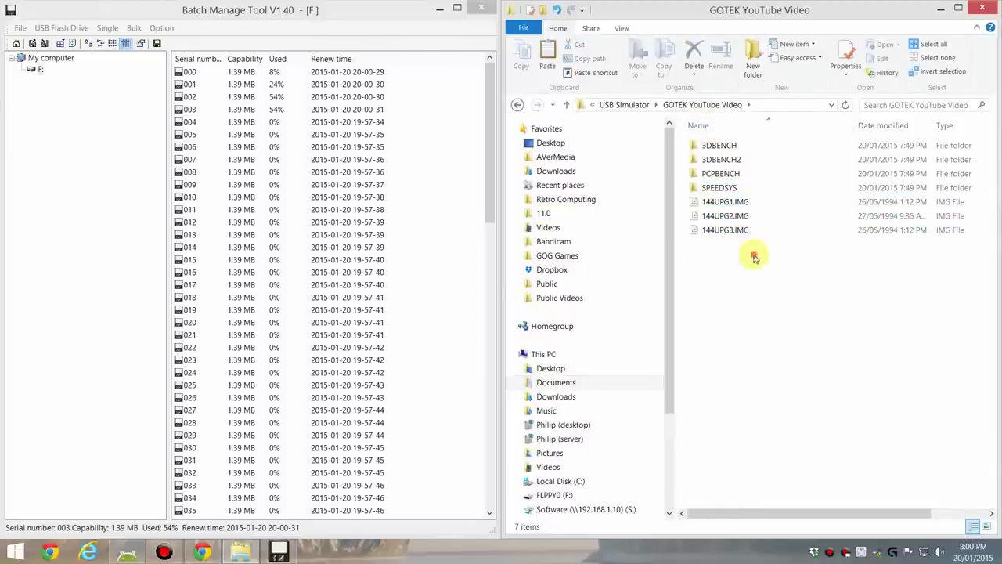
{"action": "left_click_drag", "start_coordinate": [754, 253], "coordinate": [704, 205]}
{"action": "left_click", "coordinate": [718, 262]}
{"action": "left_click_drag", "start_coordinate": [744, 261], "coordinate": [707, 202]}
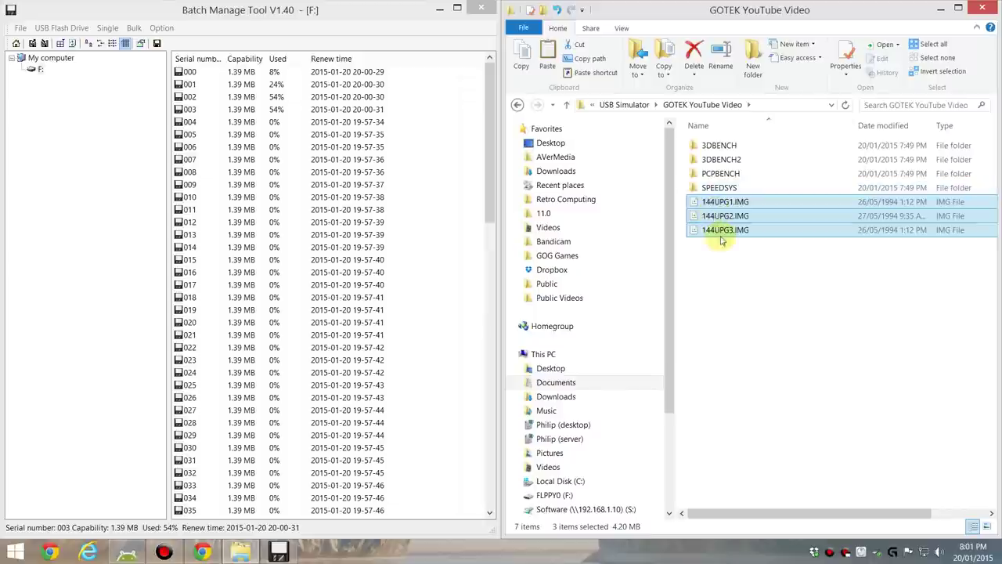
{"action": "left_click", "coordinate": [727, 272]}
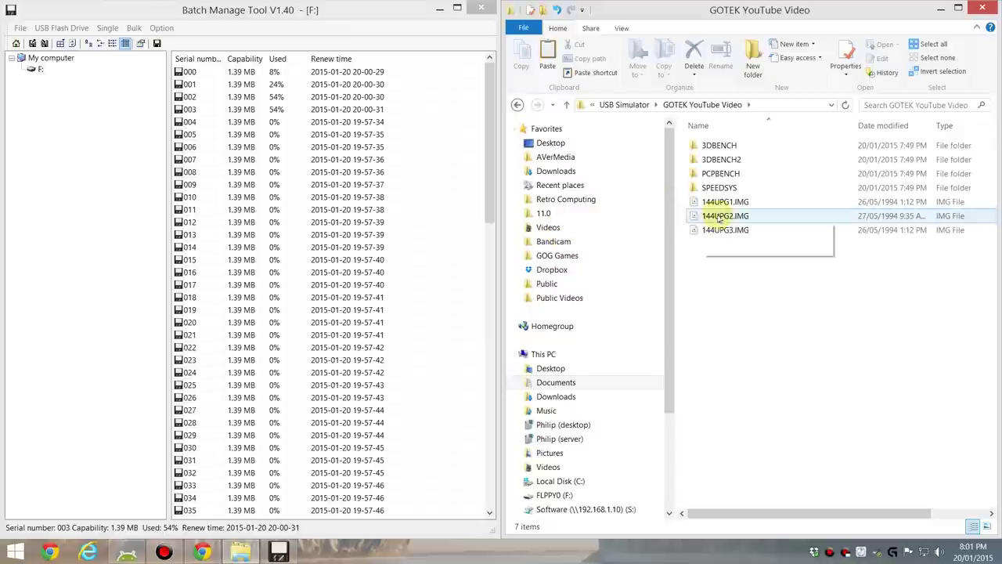
Write the image file 144UPG1.IMG from the GOTEK YouTube Video folder to floppy 004.
{"action": "left_click", "coordinate": [192, 123]}
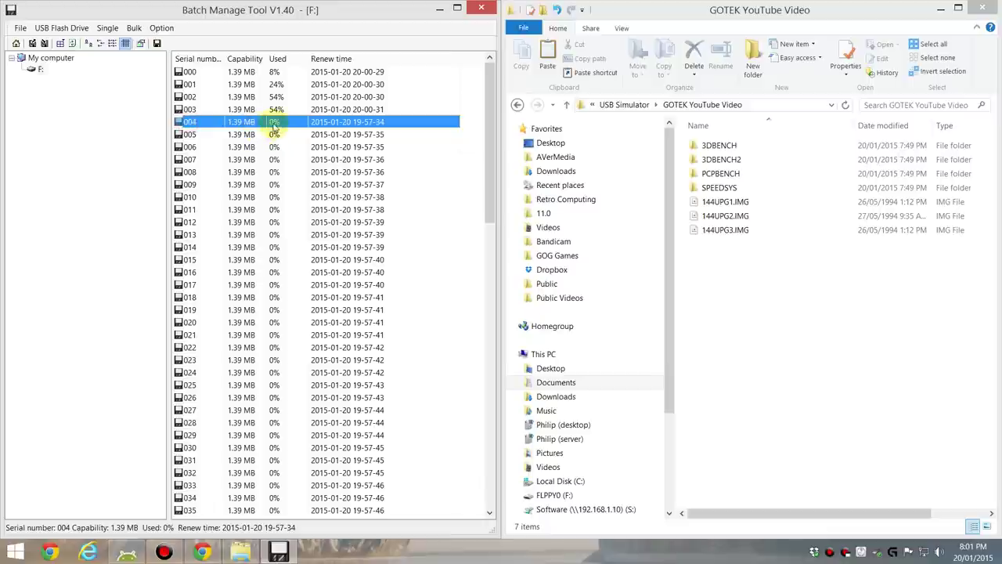
{"action": "right_click", "coordinate": [192, 125]}
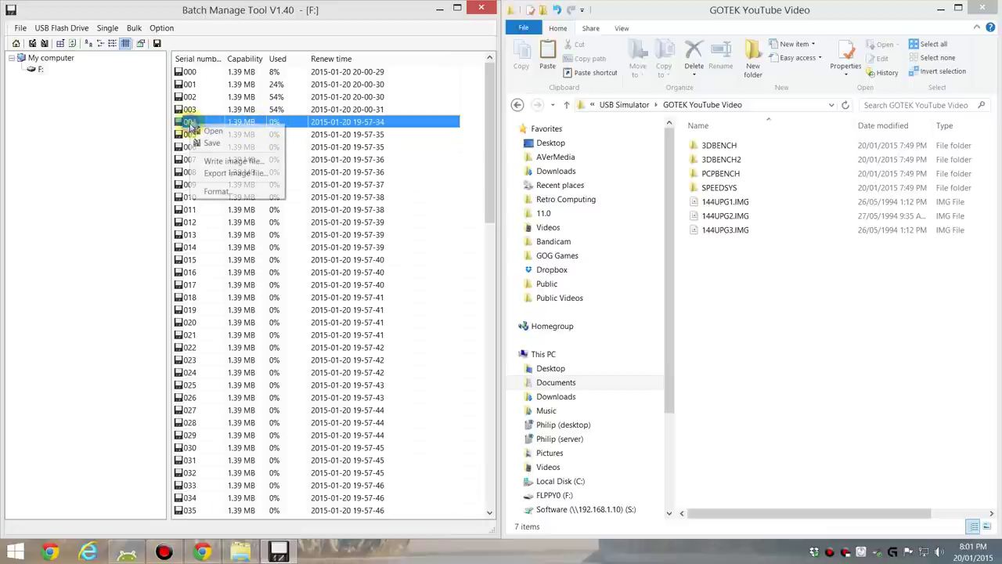
{"action": "left_click", "coordinate": [210, 163]}
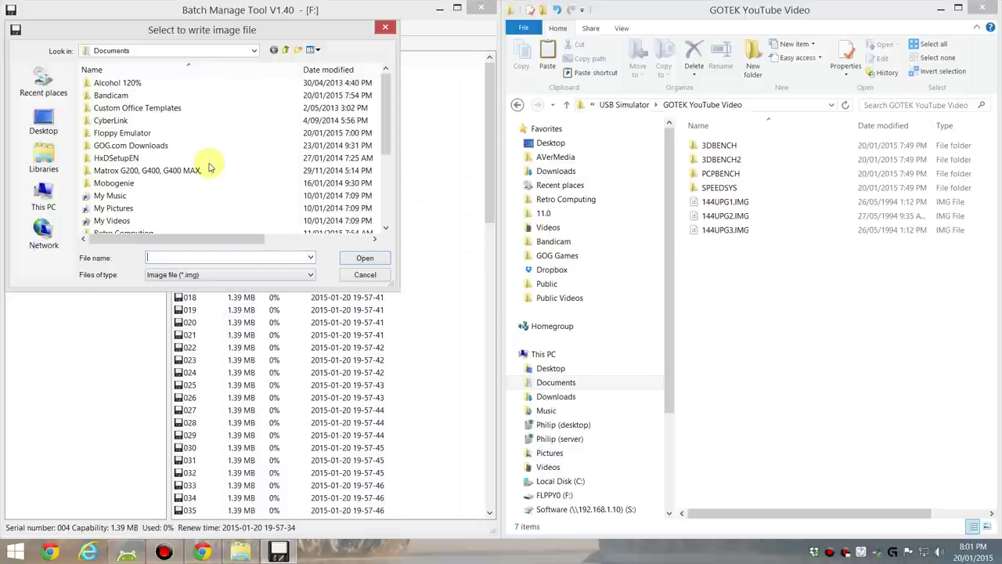
{"action": "left_click", "coordinate": [795, 105]}
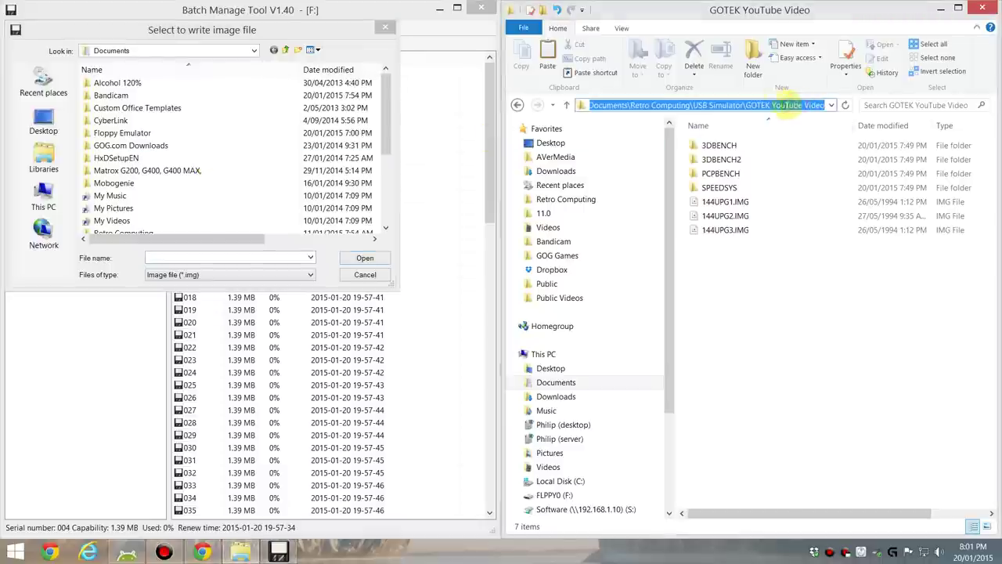
{"action": "left_click", "coordinate": [194, 50]}
{"action": "scroll", "coordinate": [195, 53], "scroll_direction": "down", "scroll_amount": 3}
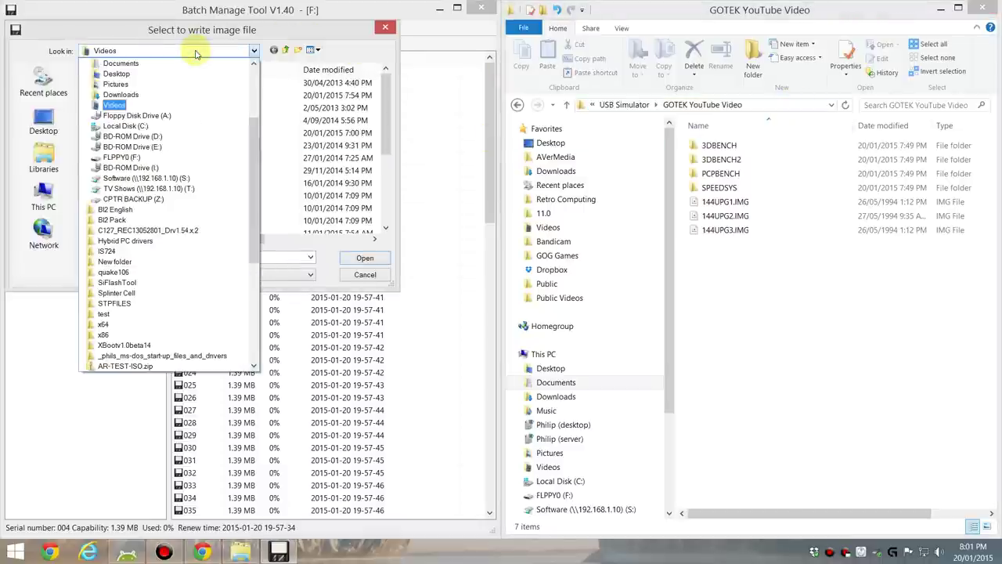
{"action": "left_click", "coordinate": [202, 55]}
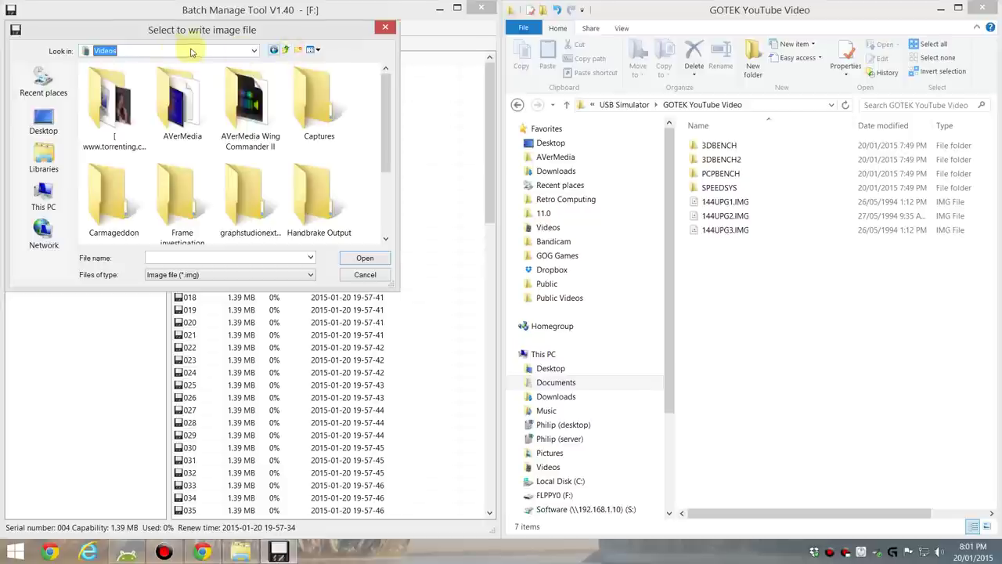
{"action": "left_click", "coordinate": [268, 258]}
{"action": "key", "text": "ctrl+v"}
{"action": "key", "text": "Return"}
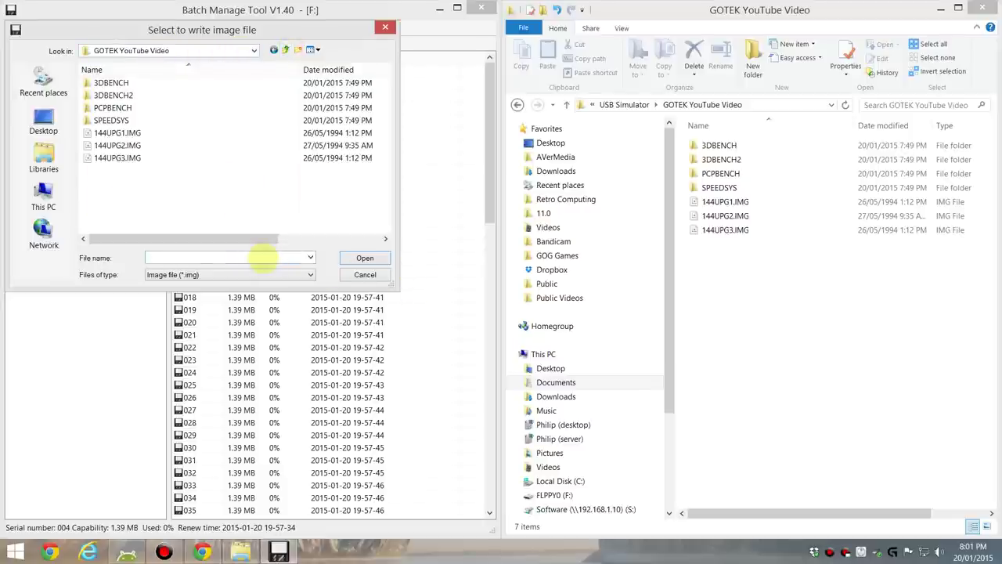
{"action": "left_click", "coordinate": [118, 145]}
{"action": "double_click", "coordinate": [118, 133]}
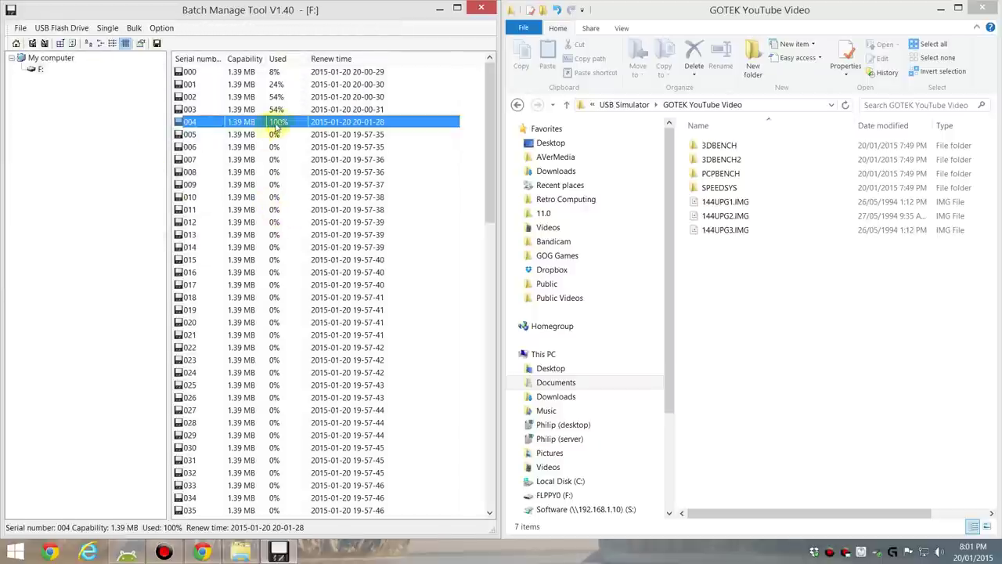
Write the image file 144UPG2.IMG to floppy 005.
{"action": "left_click", "coordinate": [190, 137]}
{"action": "right_click", "coordinate": [190, 138]}
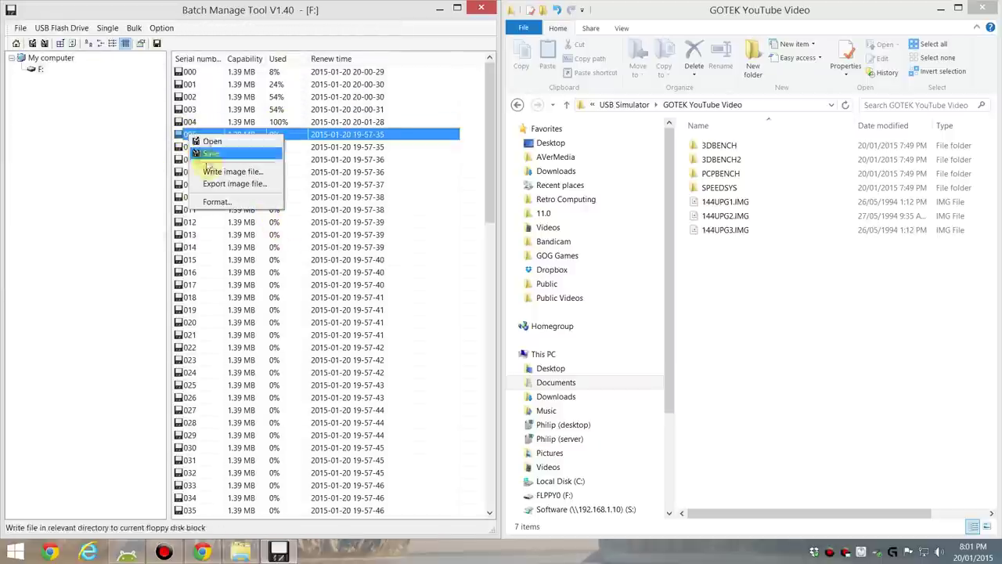
{"action": "left_click", "coordinate": [206, 162]}
{"action": "double_click", "coordinate": [153, 161]}
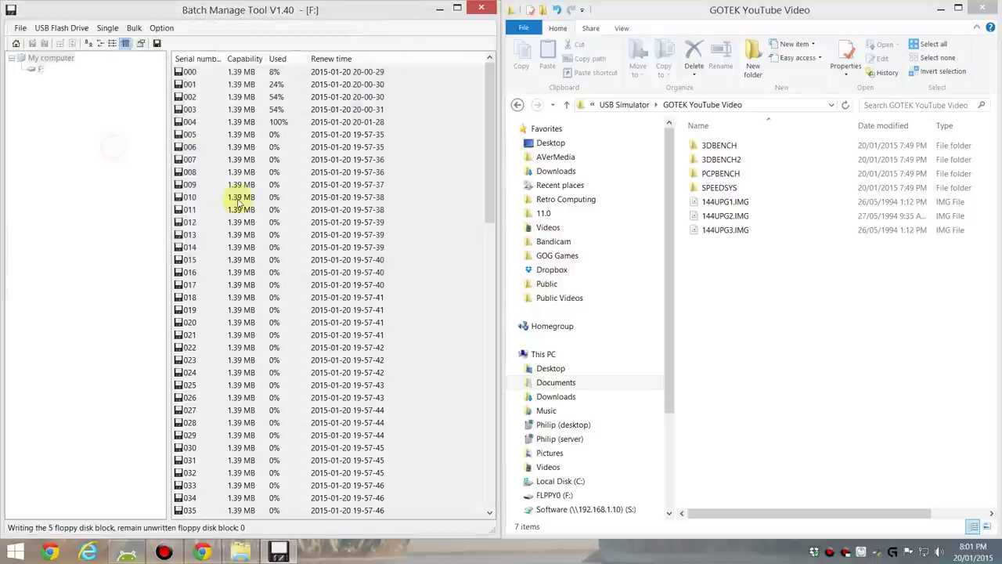
Write the image file 144UPG3.IMG to floppy 006.
{"action": "left_click", "coordinate": [192, 148]}
{"action": "right_click", "coordinate": [192, 149]}
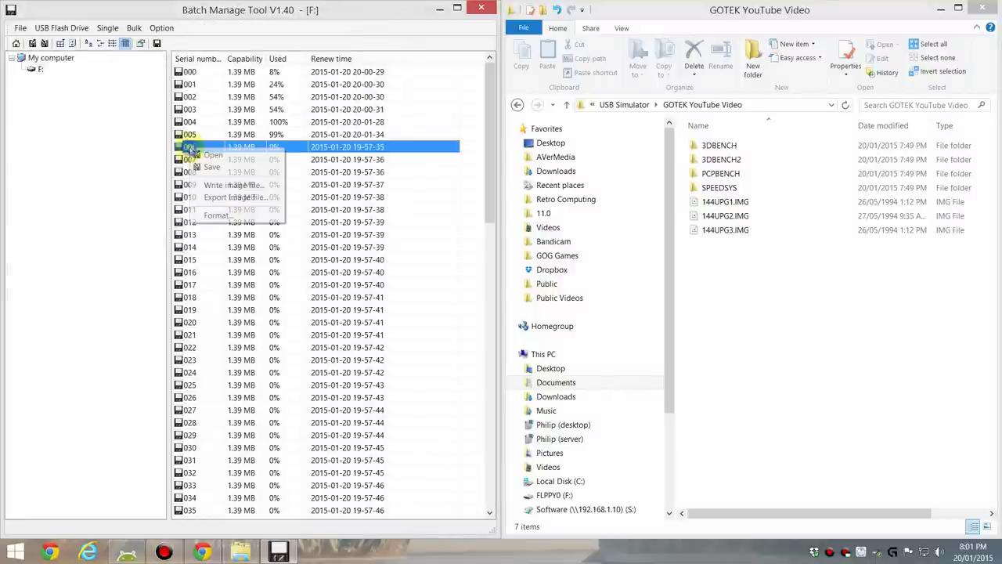
{"action": "left_click", "coordinate": [201, 184]}
{"action": "double_click", "coordinate": [130, 159]}
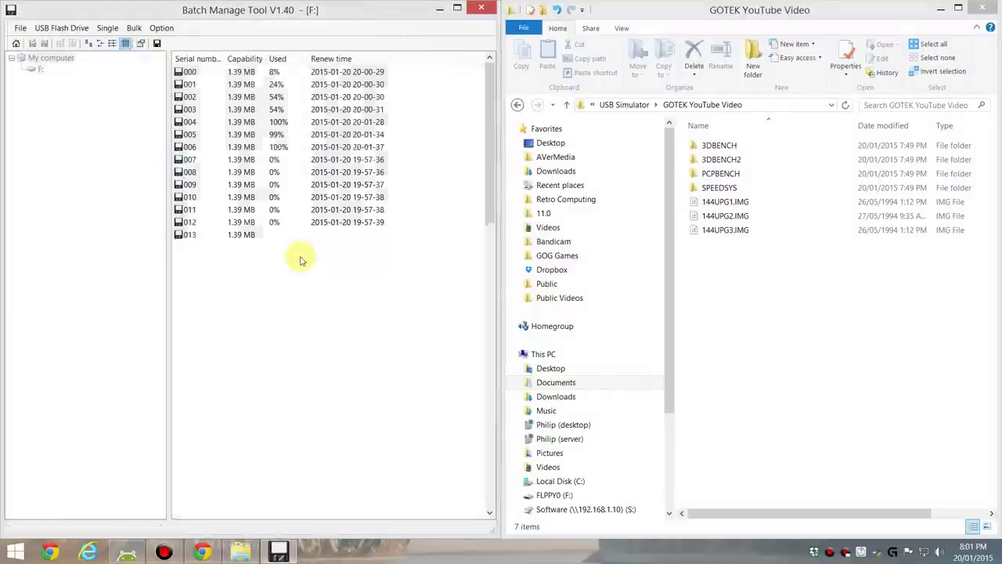
Review the used floppies 003 and 004, then open floppy 003 to inspect its contents and close it.
{"action": "left_click", "coordinate": [196, 123]}
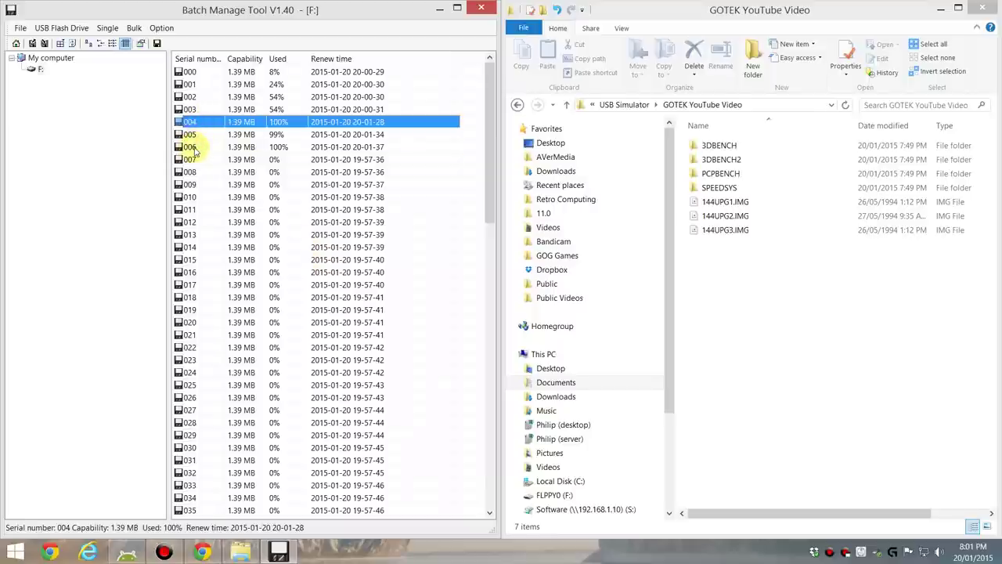
{"action": "left_click", "coordinate": [191, 111]}
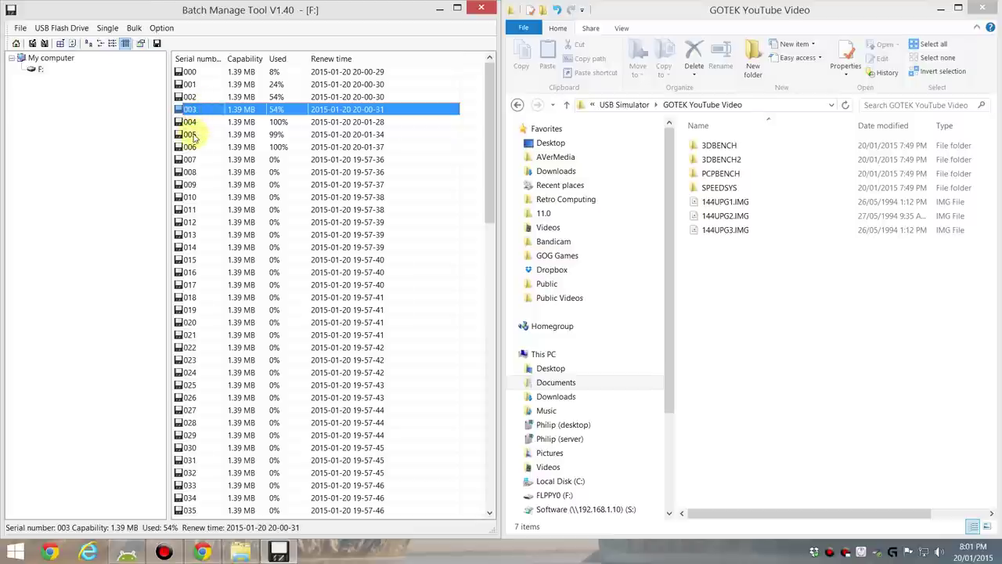
{"action": "left_click", "coordinate": [189, 122]}
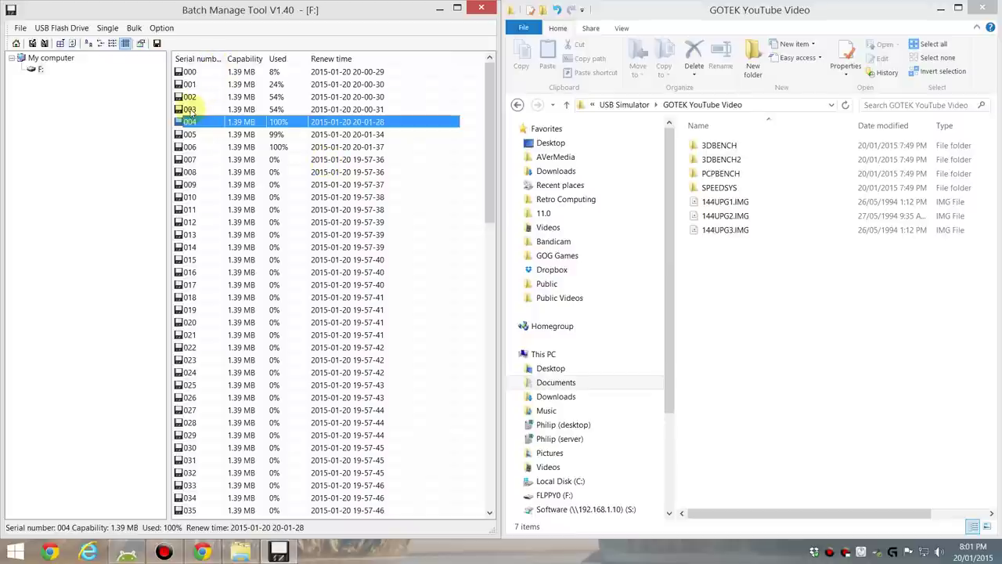
{"action": "left_click", "coordinate": [190, 110]}
{"action": "double_click", "coordinate": [190, 110]}
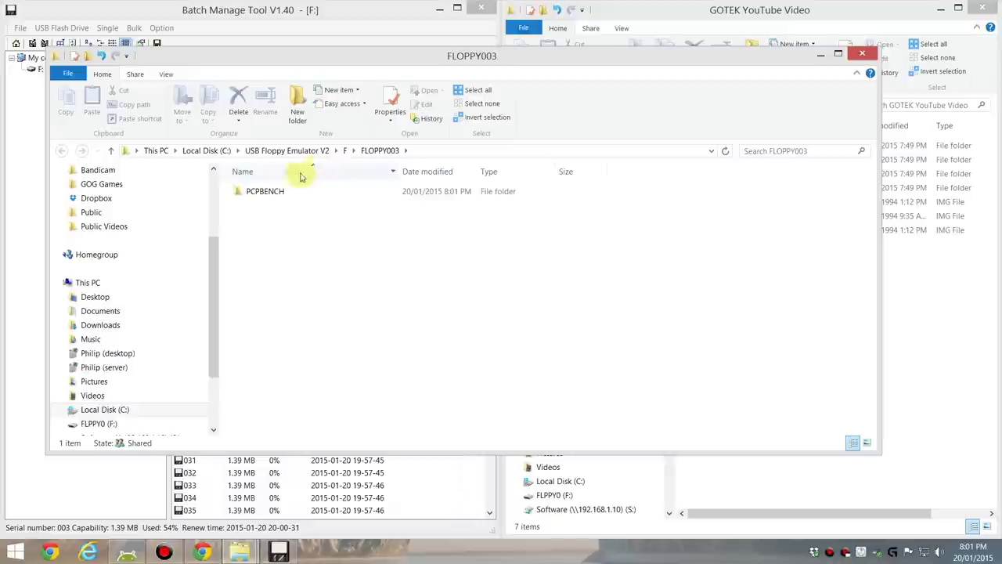
{"action": "left_click", "coordinate": [862, 54]}
Export floppy 003 as the image file PCPBENCH.img in the GOTEK YouTube Video folder.
{"action": "right_click", "coordinate": [193, 108]}
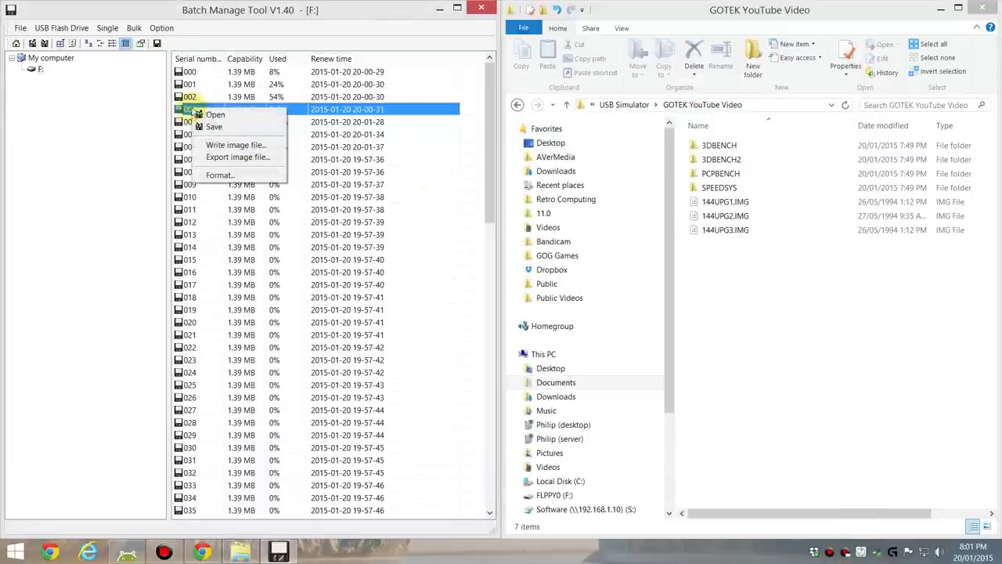
{"action": "left_click", "coordinate": [220, 159]}
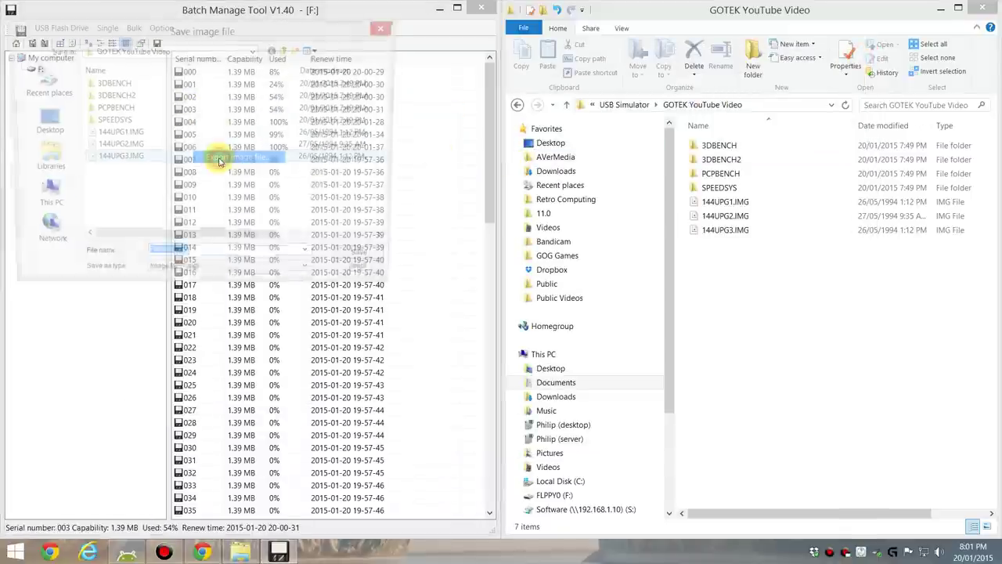
{"action": "left_click", "coordinate": [212, 257]}
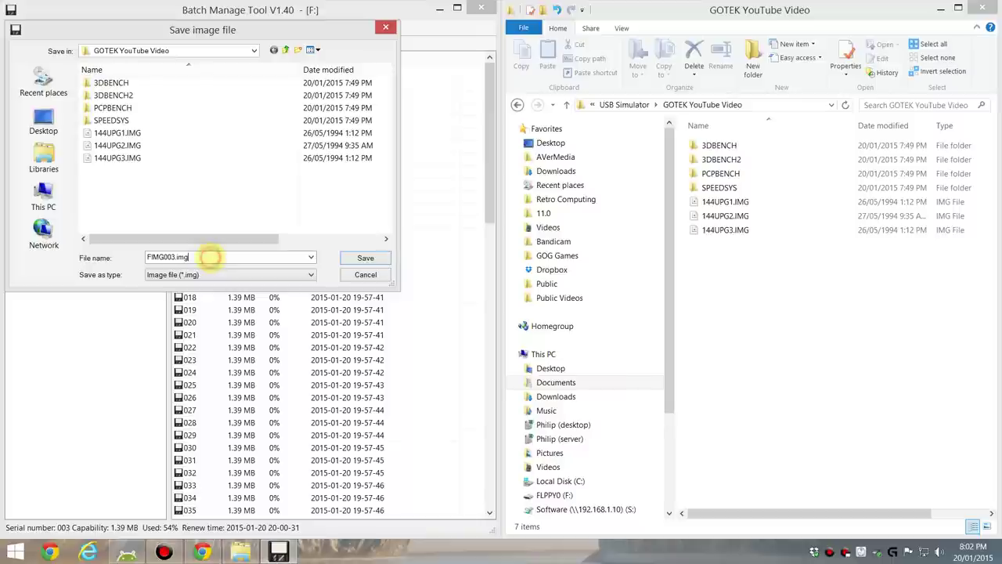
{"action": "double_click", "coordinate": [173, 257]}
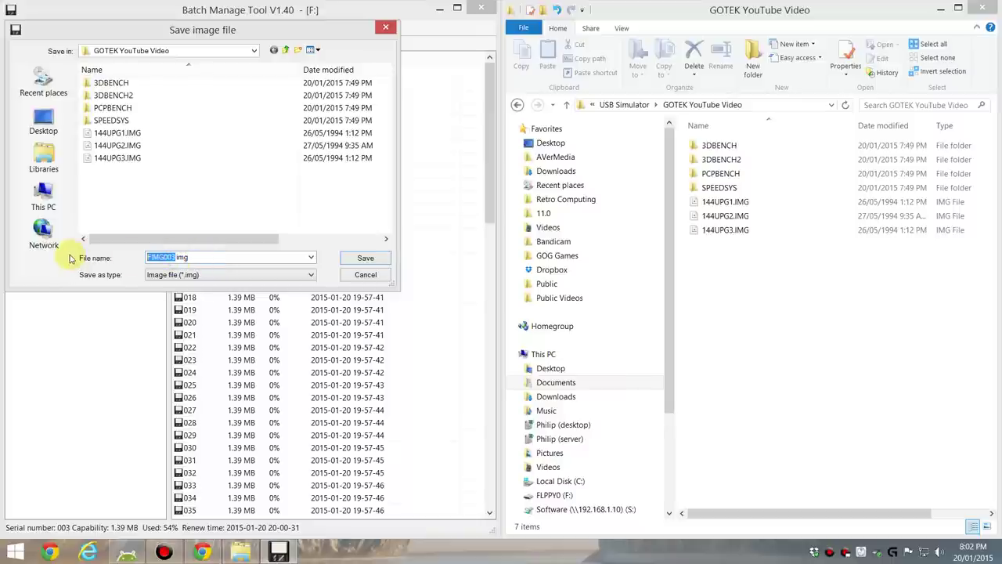
{"action": "type", "text": "PC"}
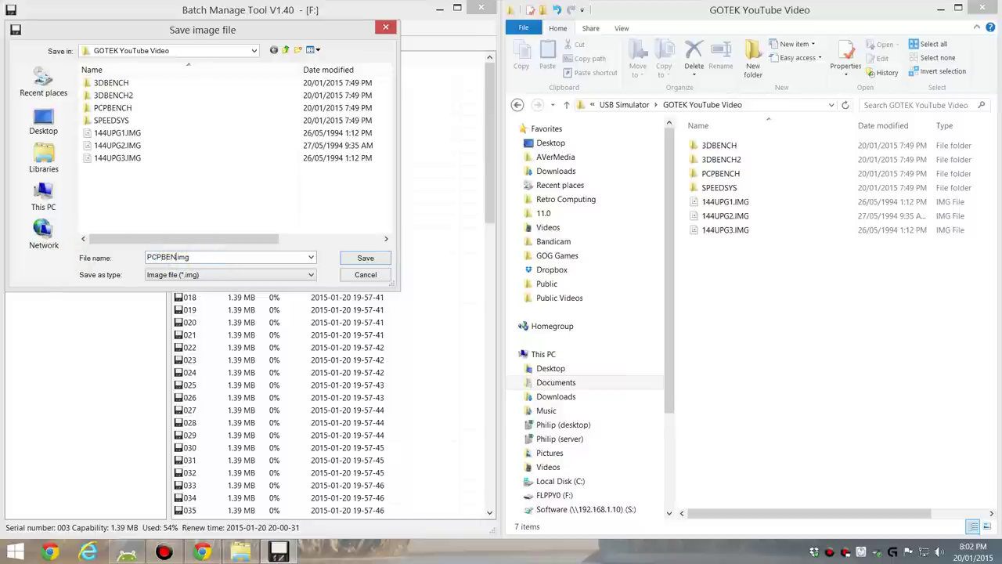
{"action": "type", "text": "PBENCH"}
{"action": "key", "text": "Return"}
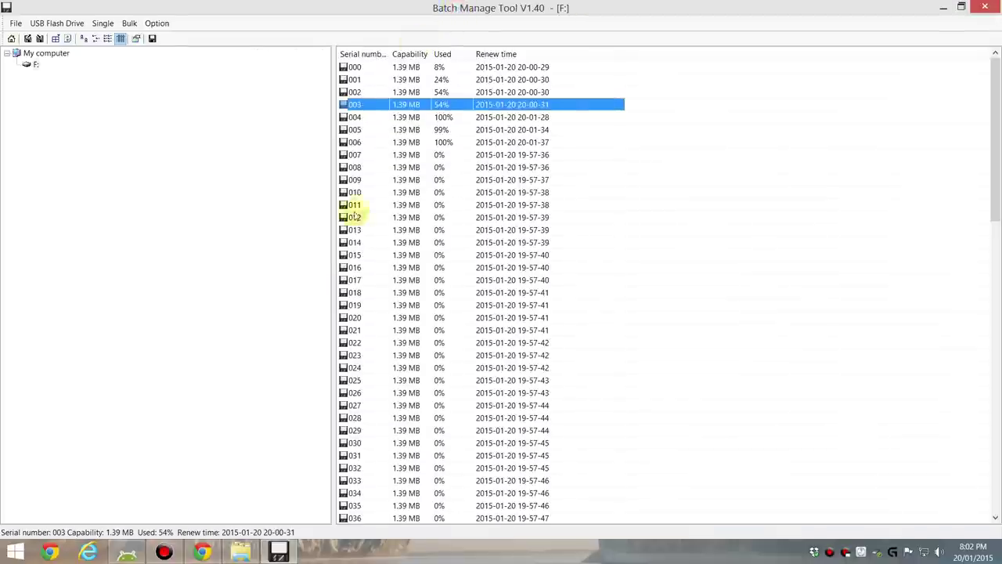
Back up all floppies of drive F to the hard disk and close the resulting backup folder window.
{"action": "left_click", "coordinate": [230, 207]}
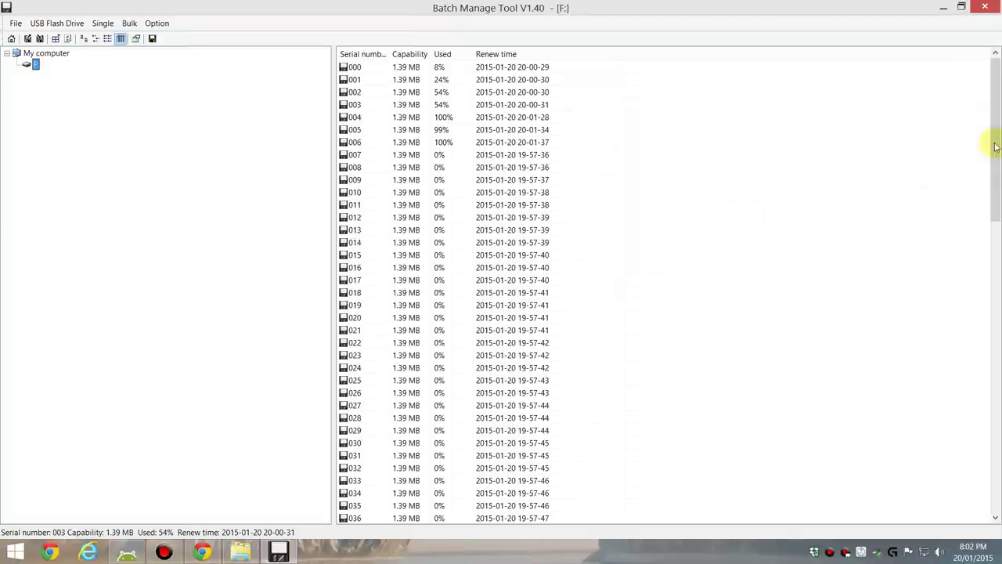
{"action": "left_click_drag", "start_coordinate": [989, 141], "coordinate": [994, 118]}
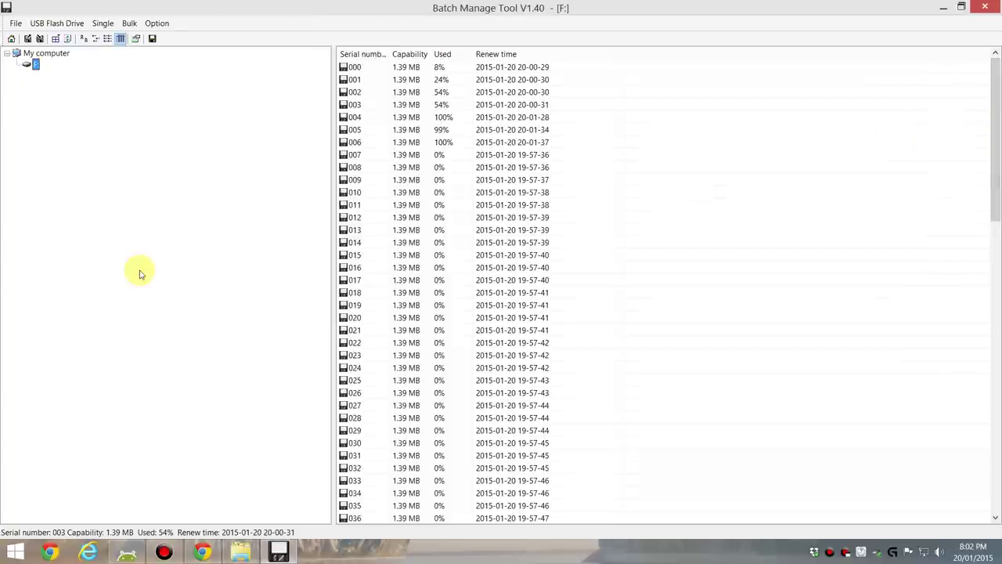
{"action": "right_click", "coordinate": [35, 65]}
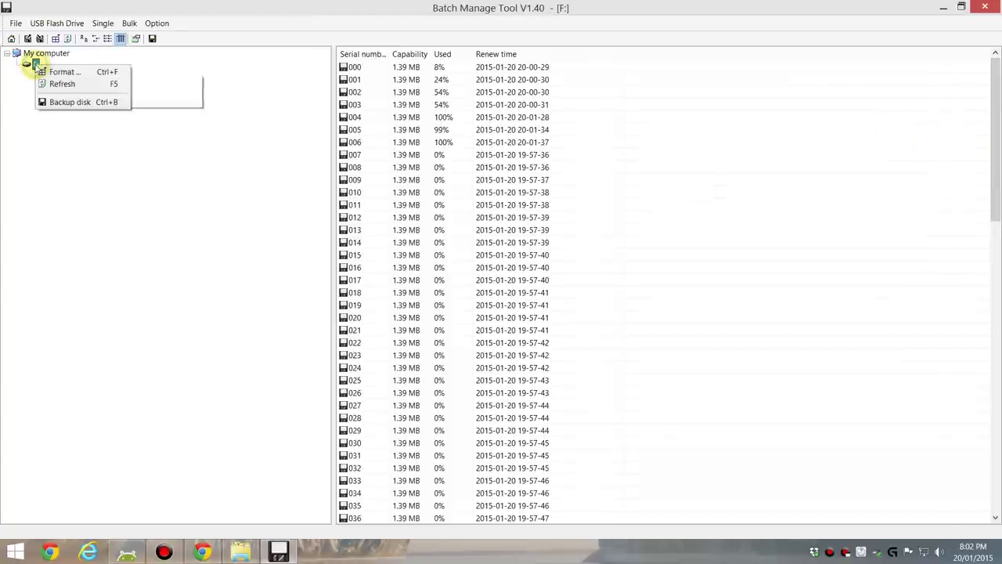
{"action": "left_click", "coordinate": [60, 101]}
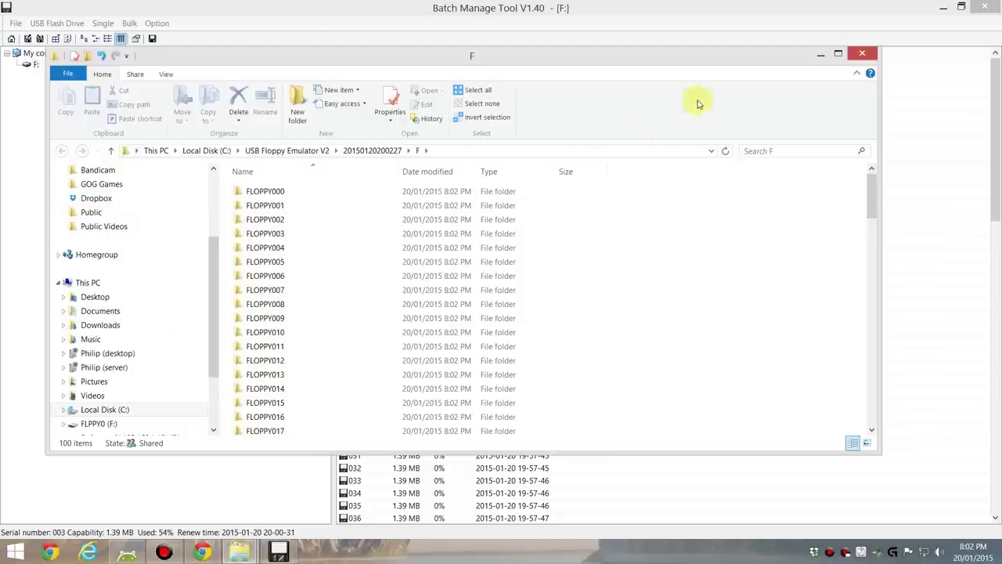
{"action": "left_click", "coordinate": [862, 54]}
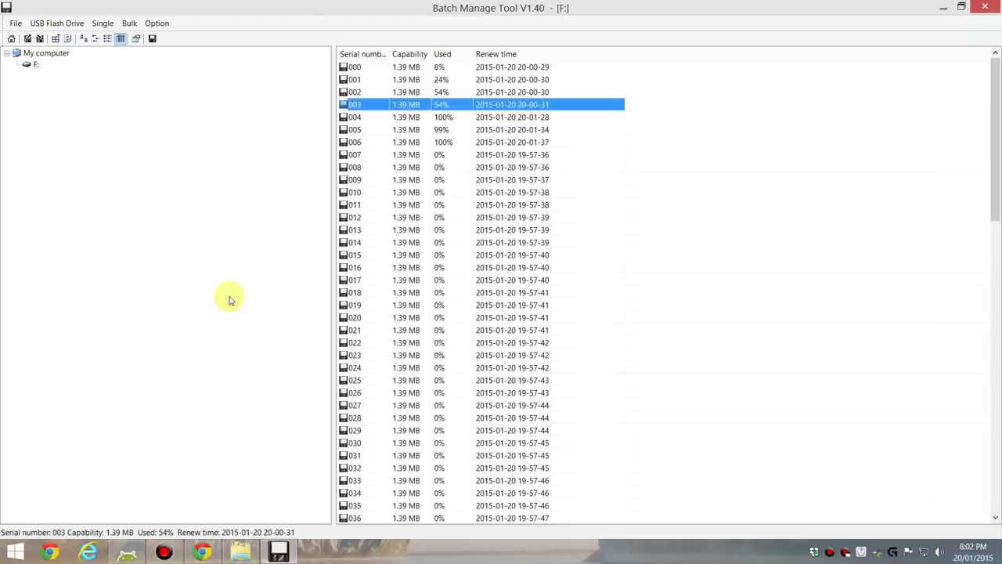
{"action": "left_click", "coordinate": [211, 305]}
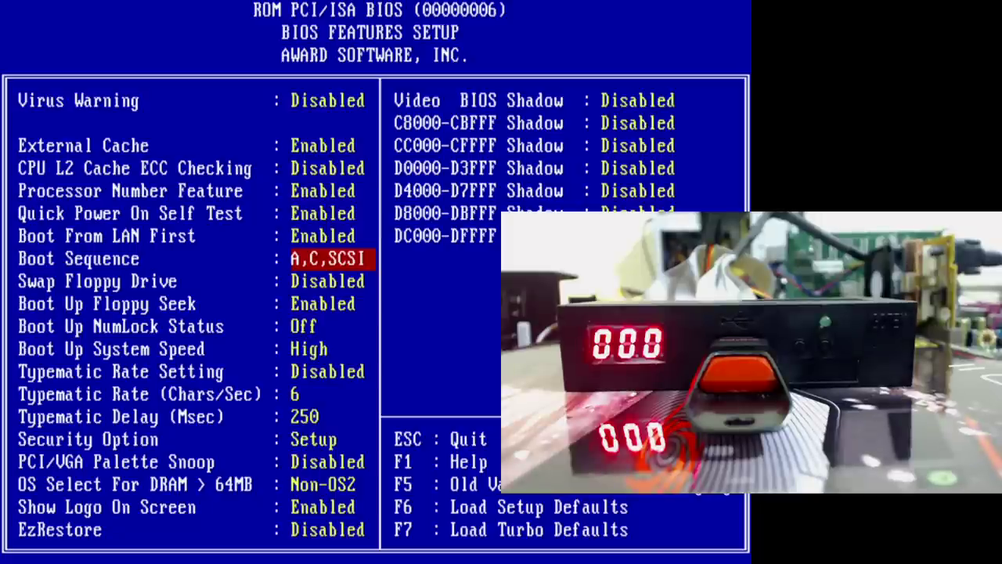
In the Award BIOS, leave the BIOS features page, save the settings to CMOS and exit setup.
{"action": "key", "text": "Escape"}
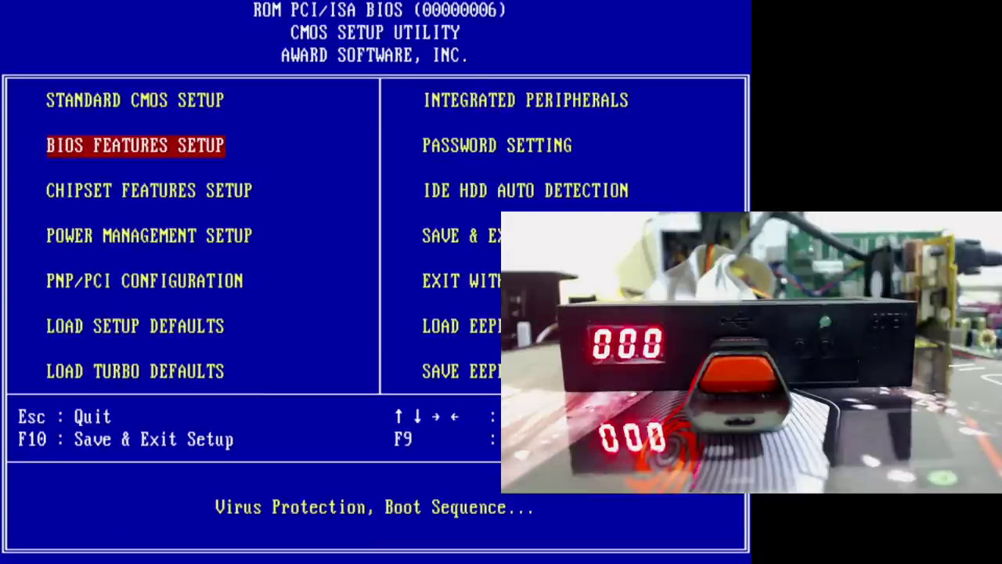
{"action": "key", "text": "F10"}
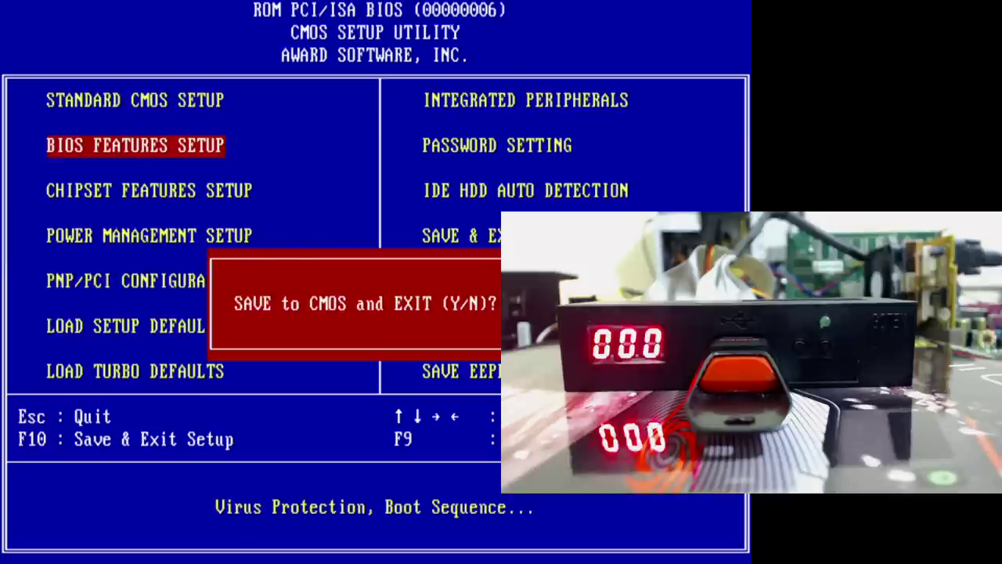
{"action": "key", "text": "y"}
{"action": "key", "text": "Return"}
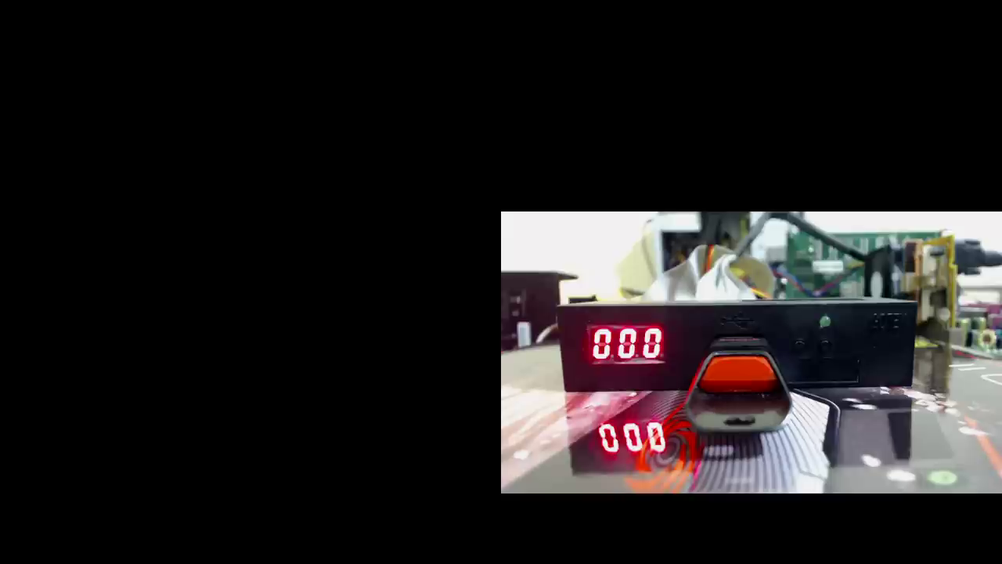